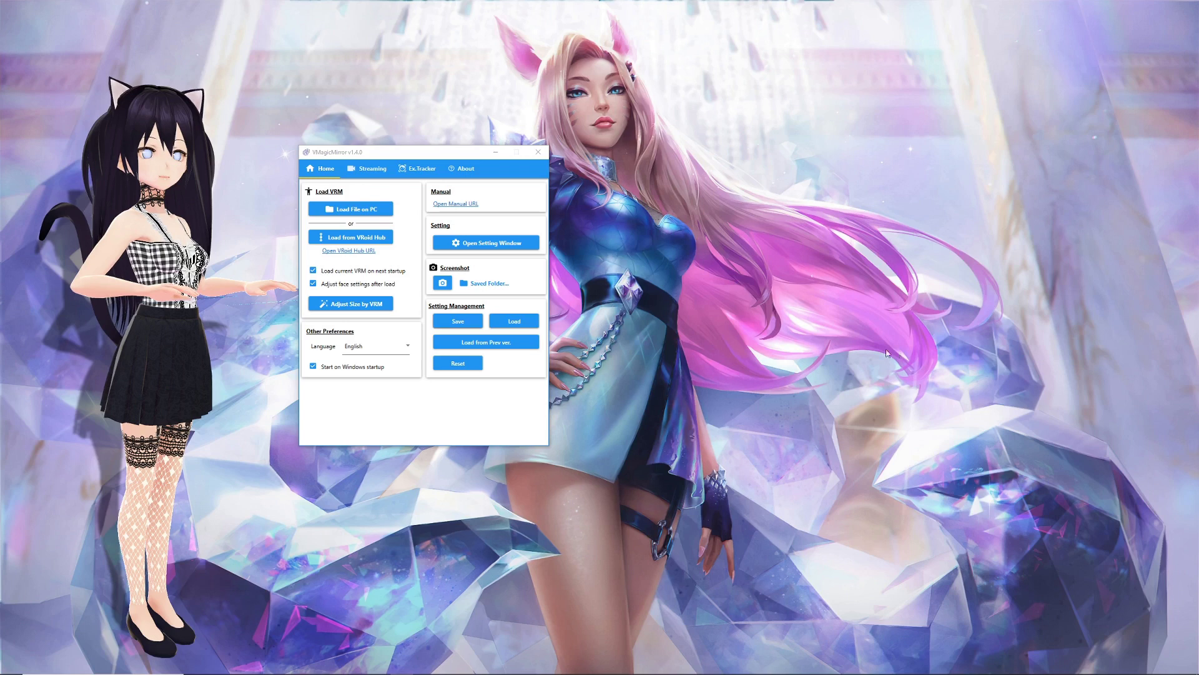
Set the interface language to English and load the avatar's VRM file from the PC, accepting its license
click(395, 348)
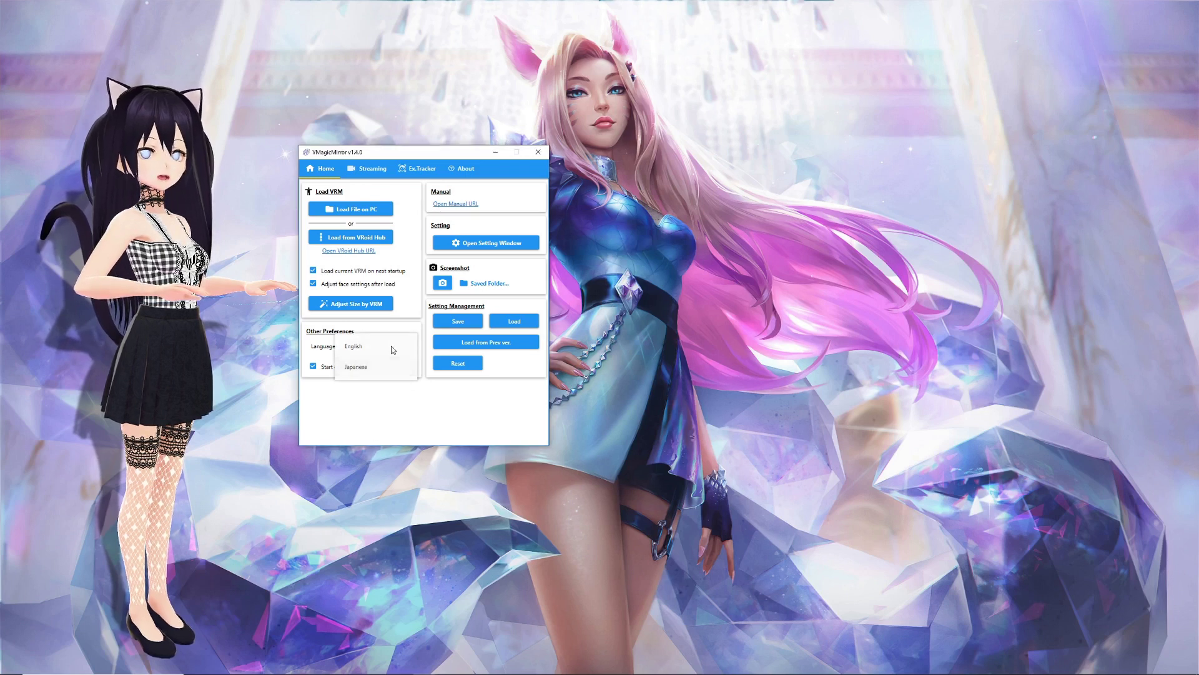
click(391, 346)
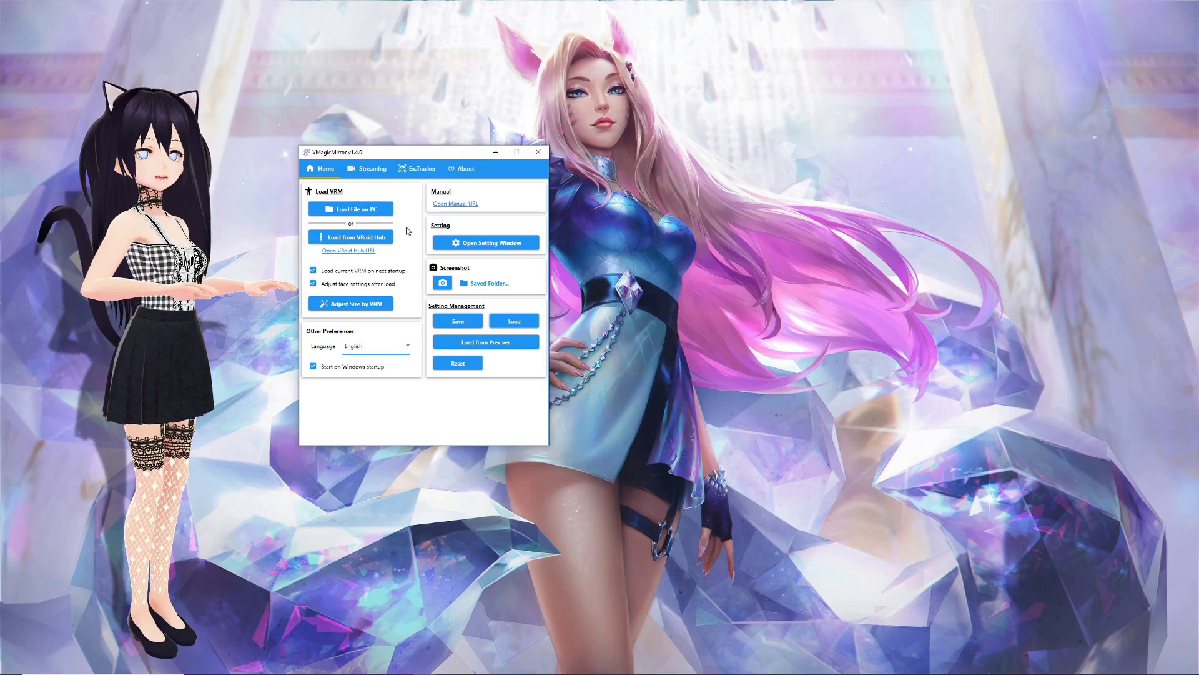
click(375, 214)
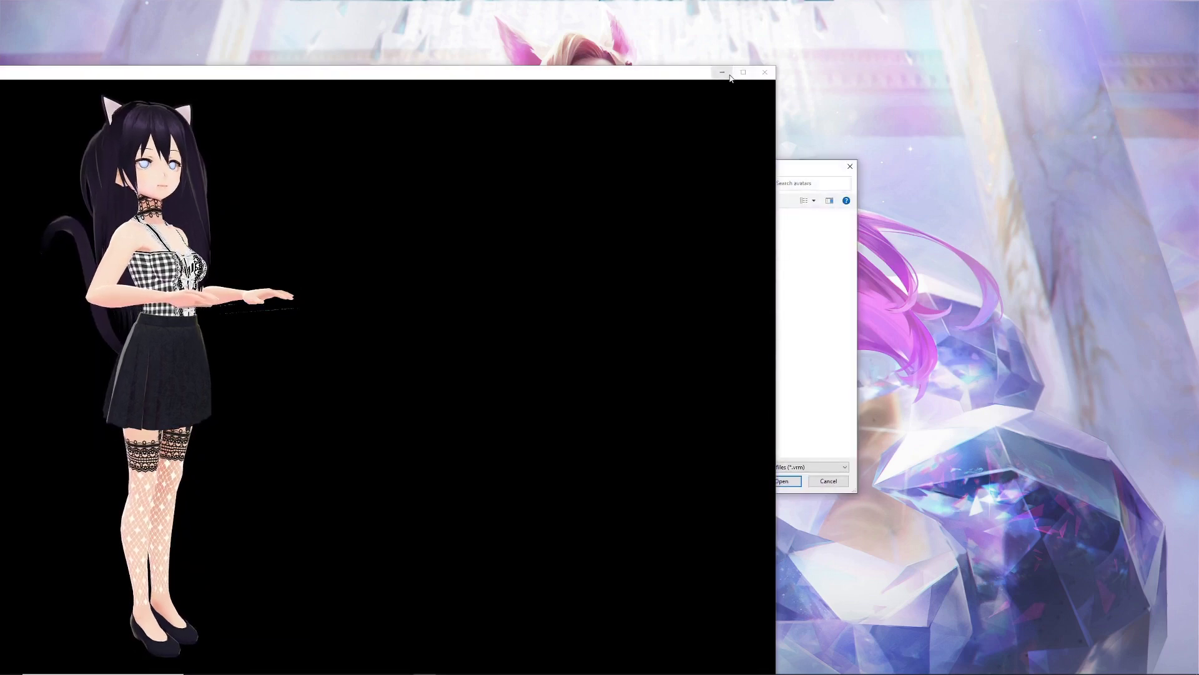
click(725, 74)
double_click(466, 229)
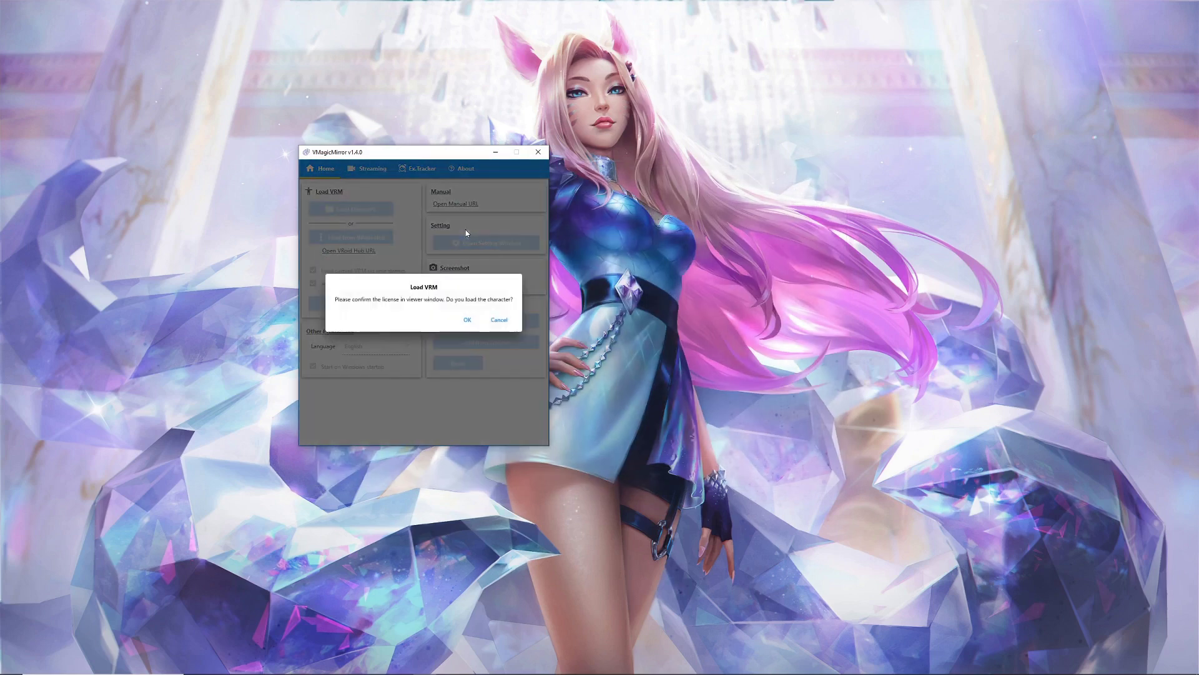
click(467, 319)
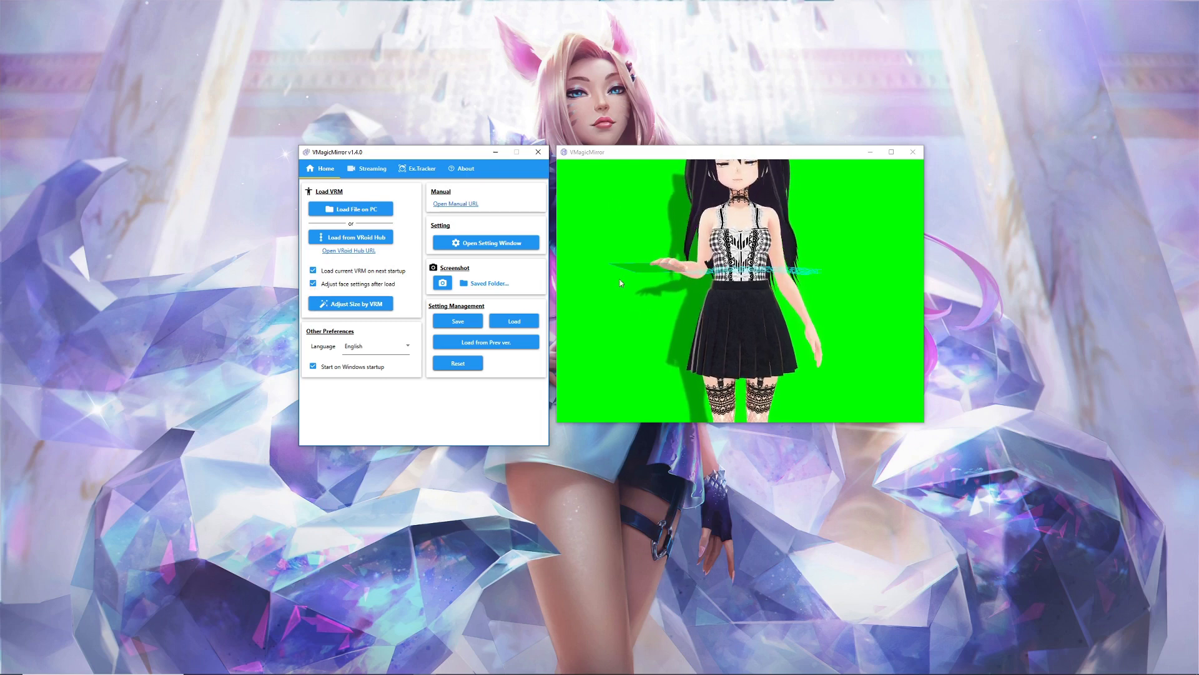
Adjust the size by VRM for the loaded avatar and take a screenshot, opening the folder where screenshots are saved
click(367, 304)
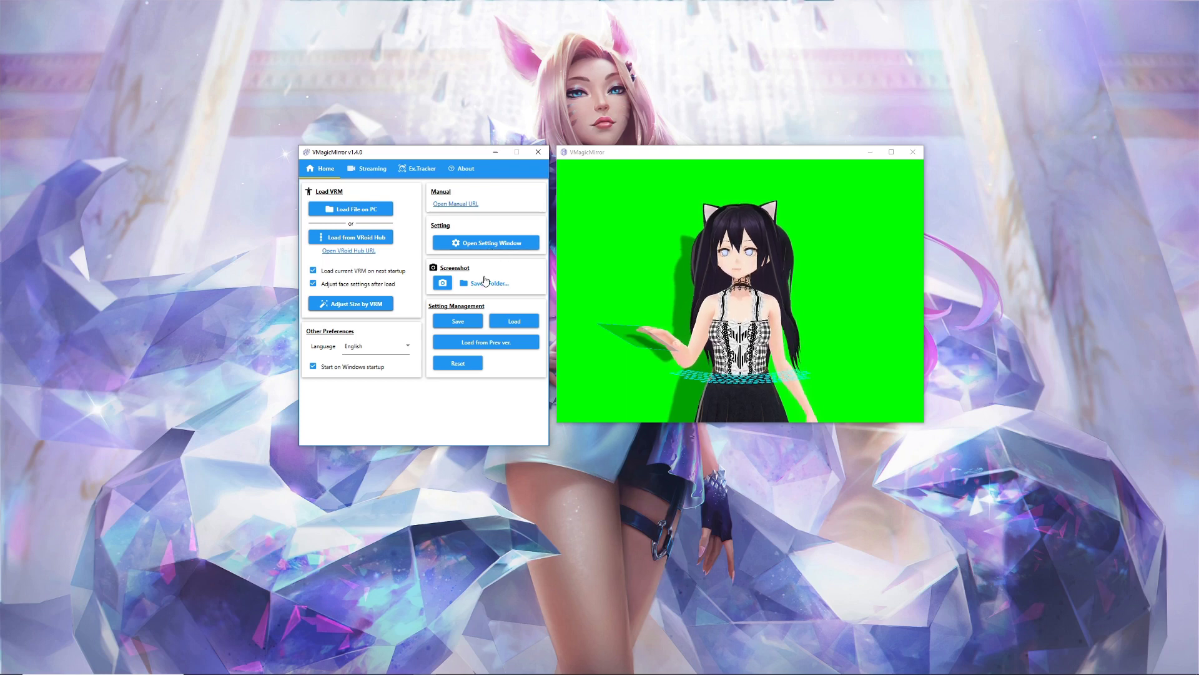
click(442, 284)
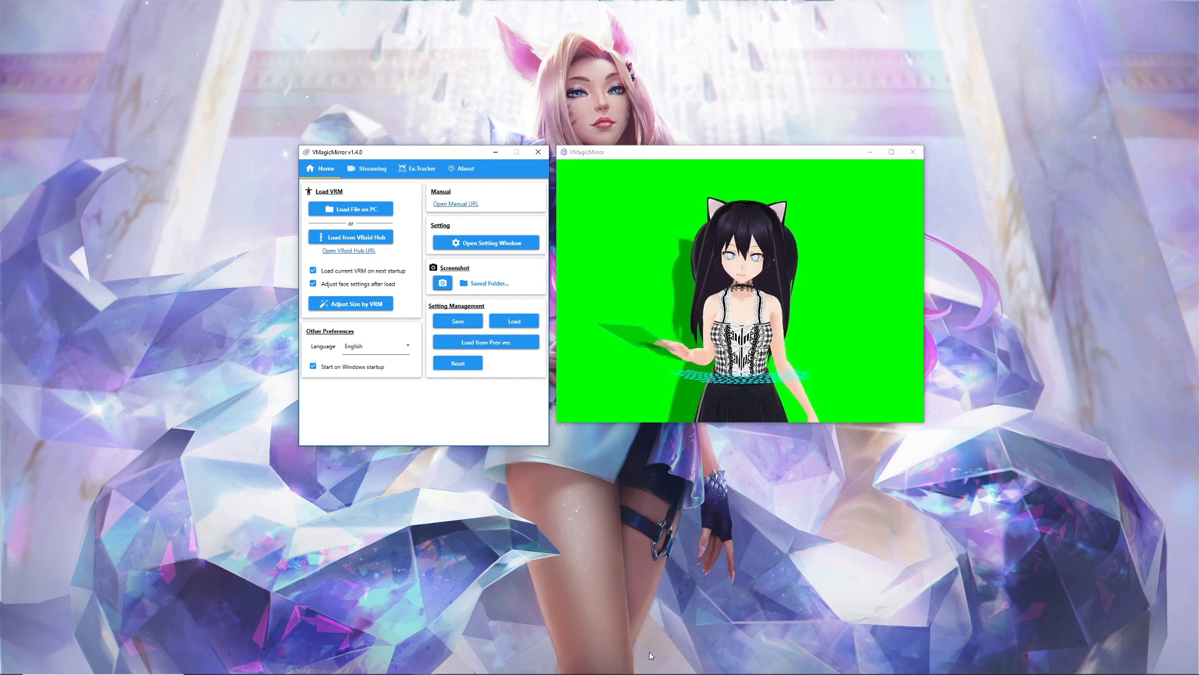
click(485, 285)
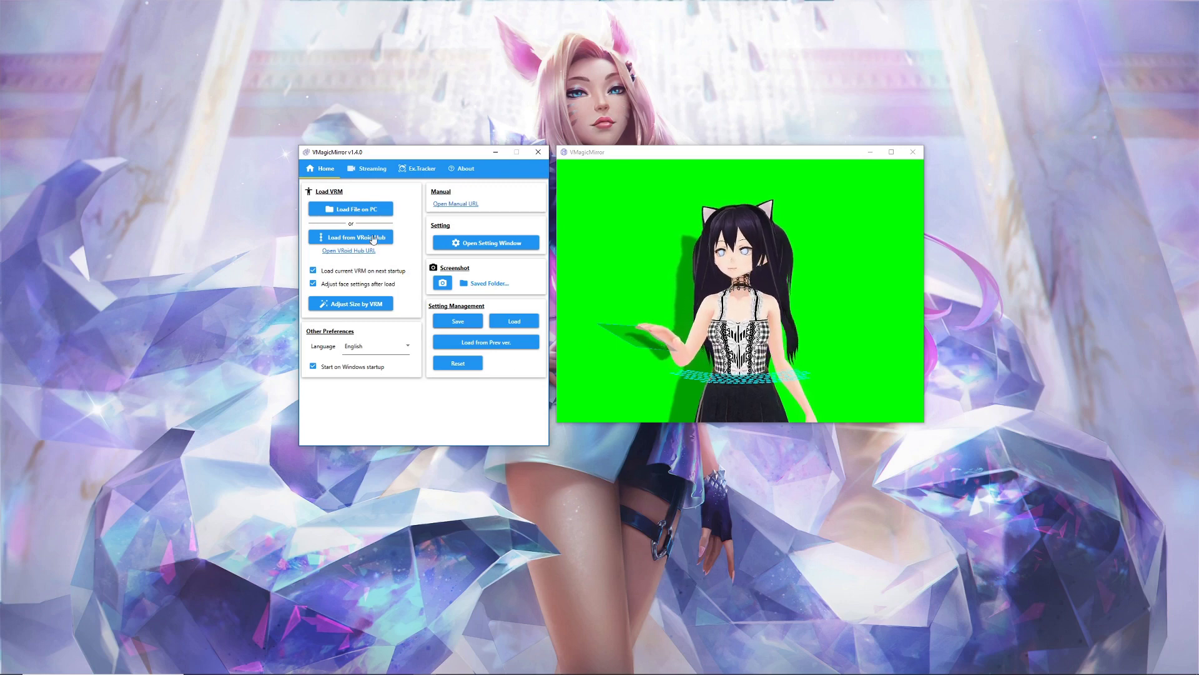
Save the current VMagicMirror settings to the existing file VMM Tutorial.vmm in the avatars folder
click(471, 323)
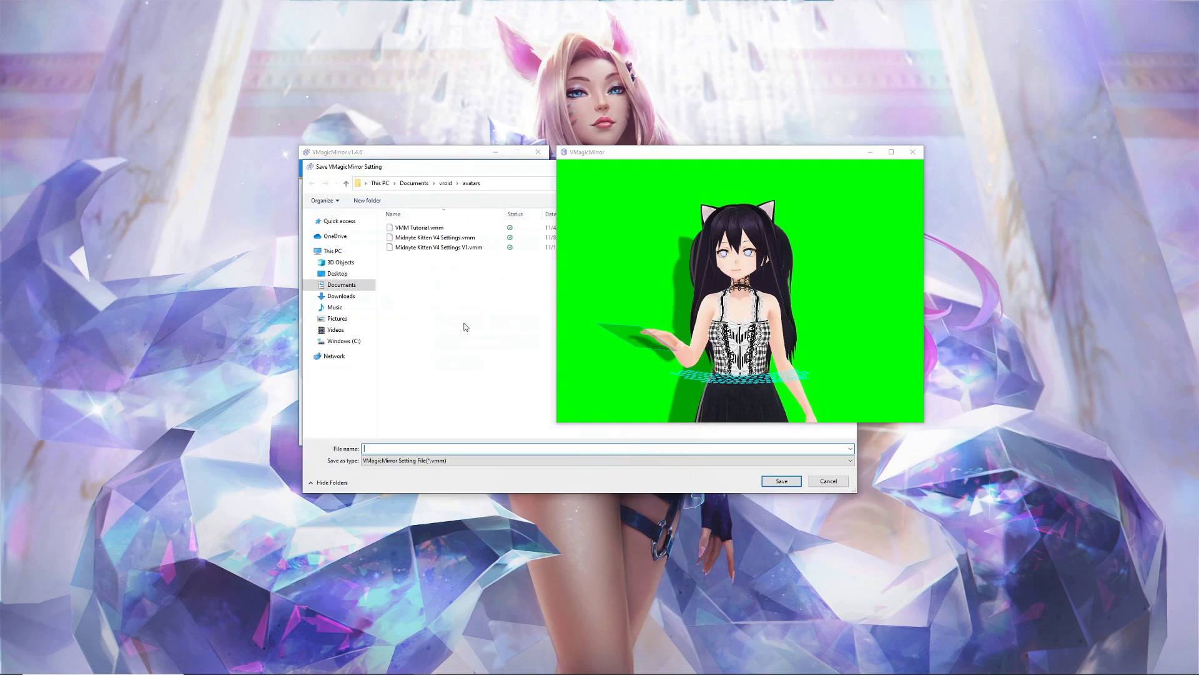
click(869, 152)
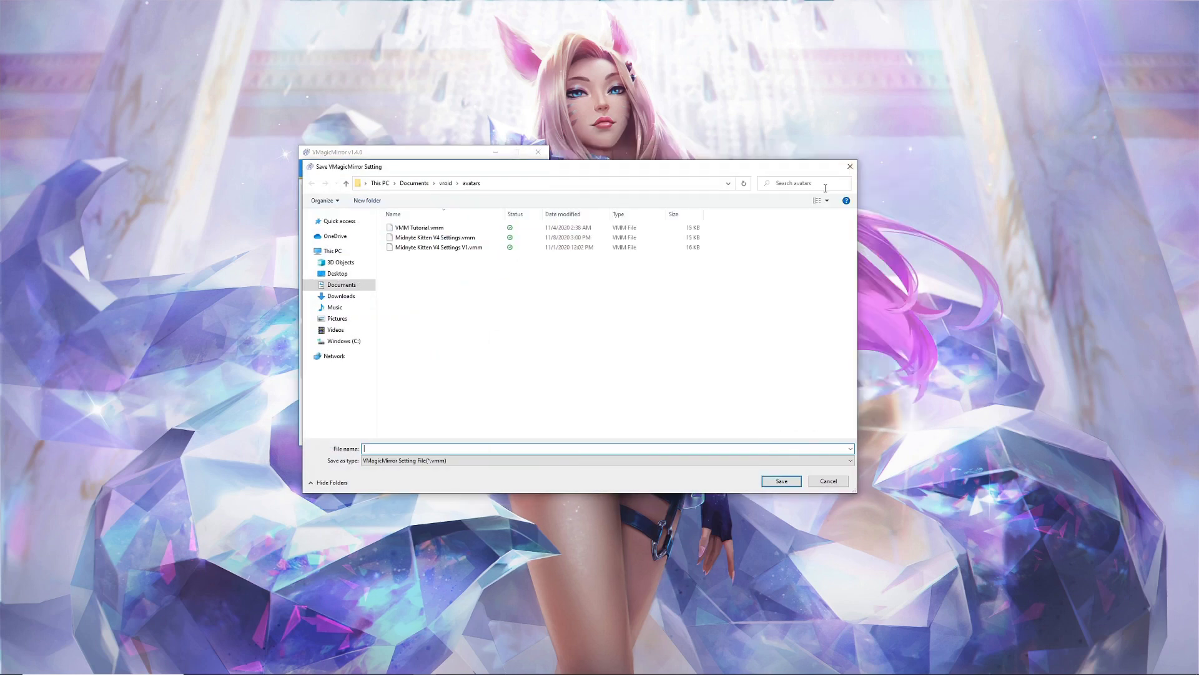
click(467, 228)
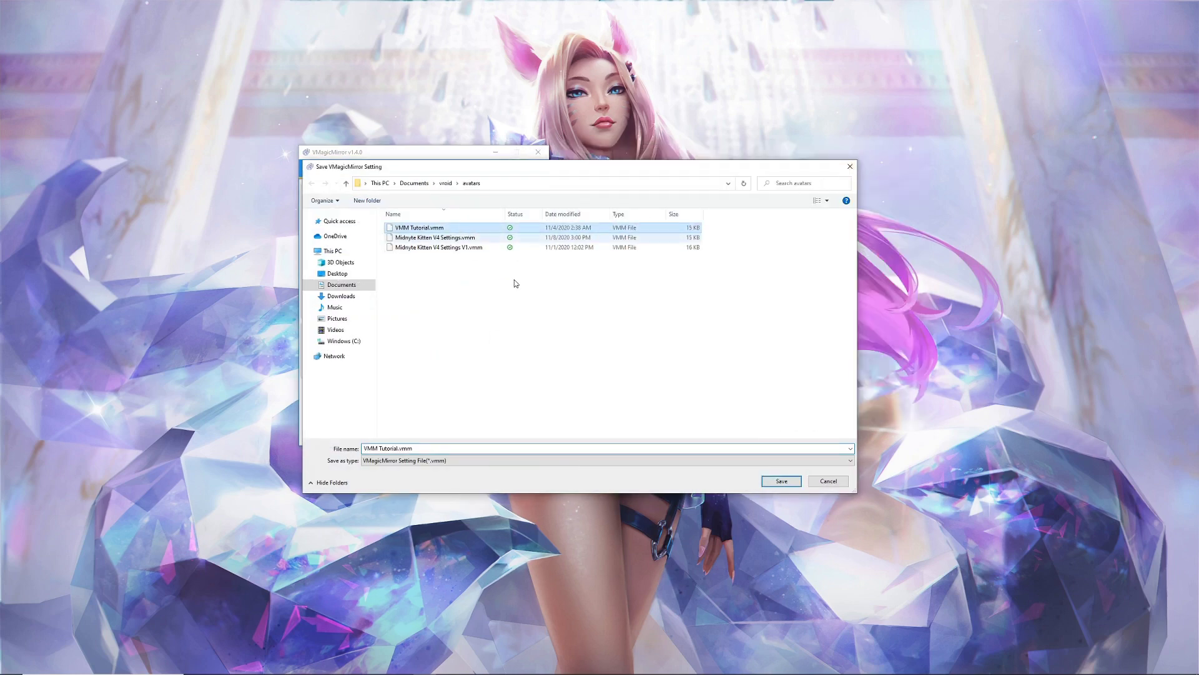
click(782, 481)
Make the avatar window transparent in the streaming settings and shift the avatar slightly across the desktop
click(363, 172)
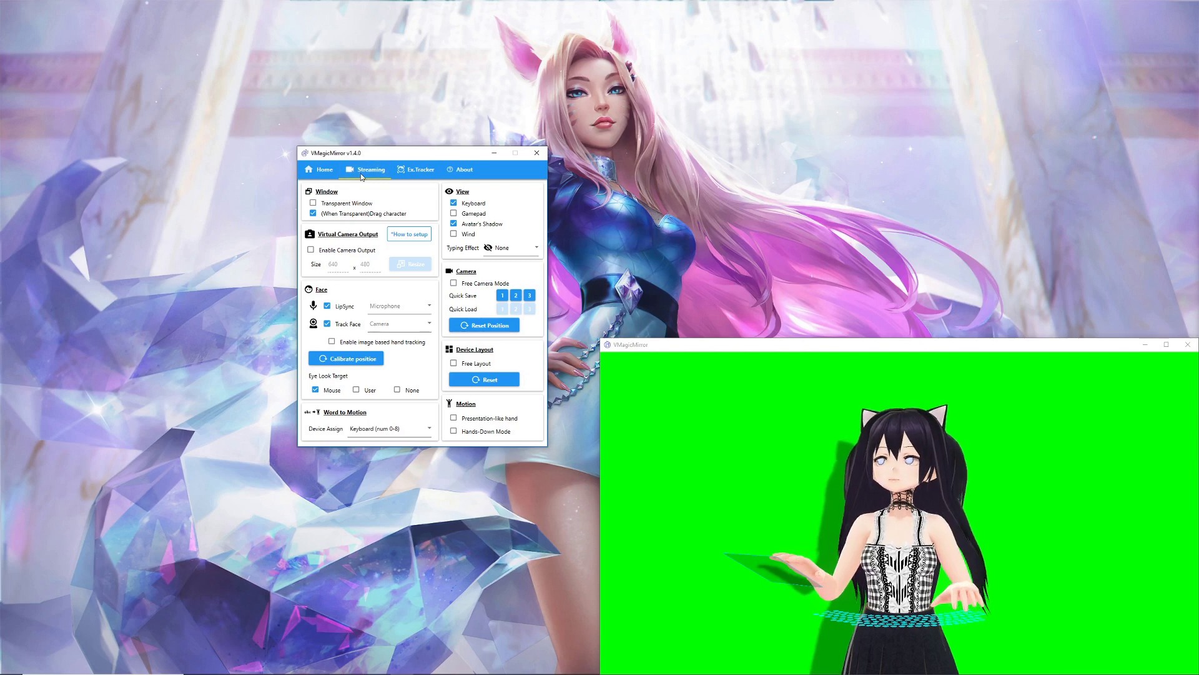
click(313, 203)
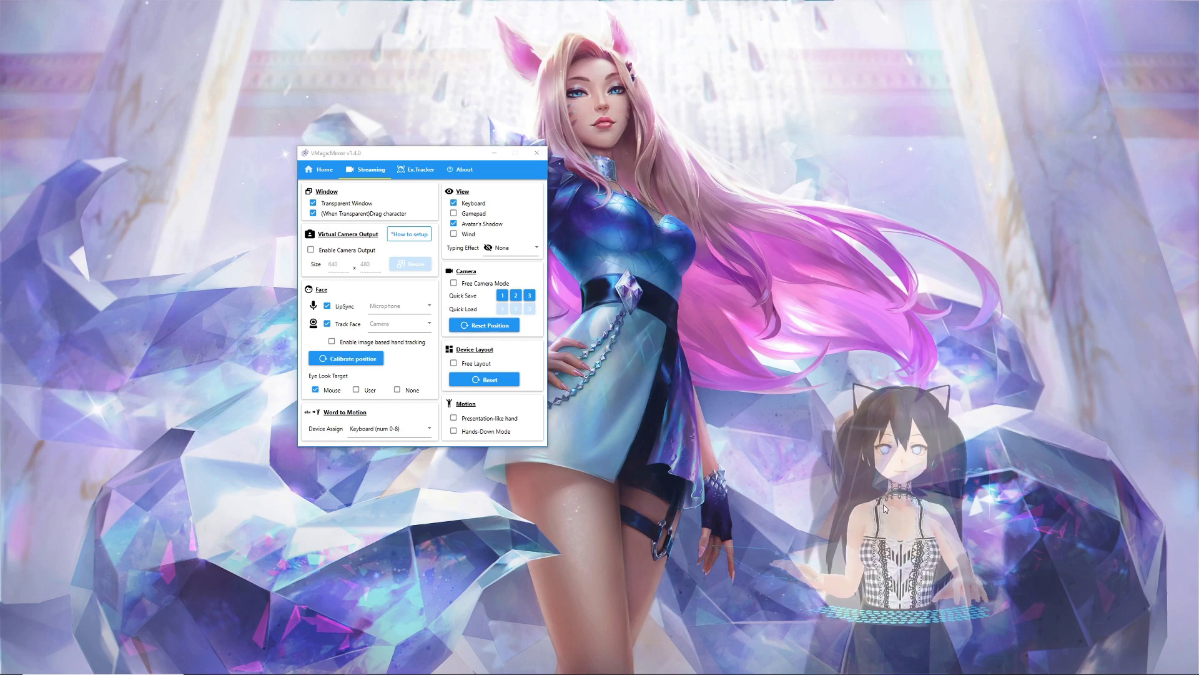
drag(883, 508, 912, 512)
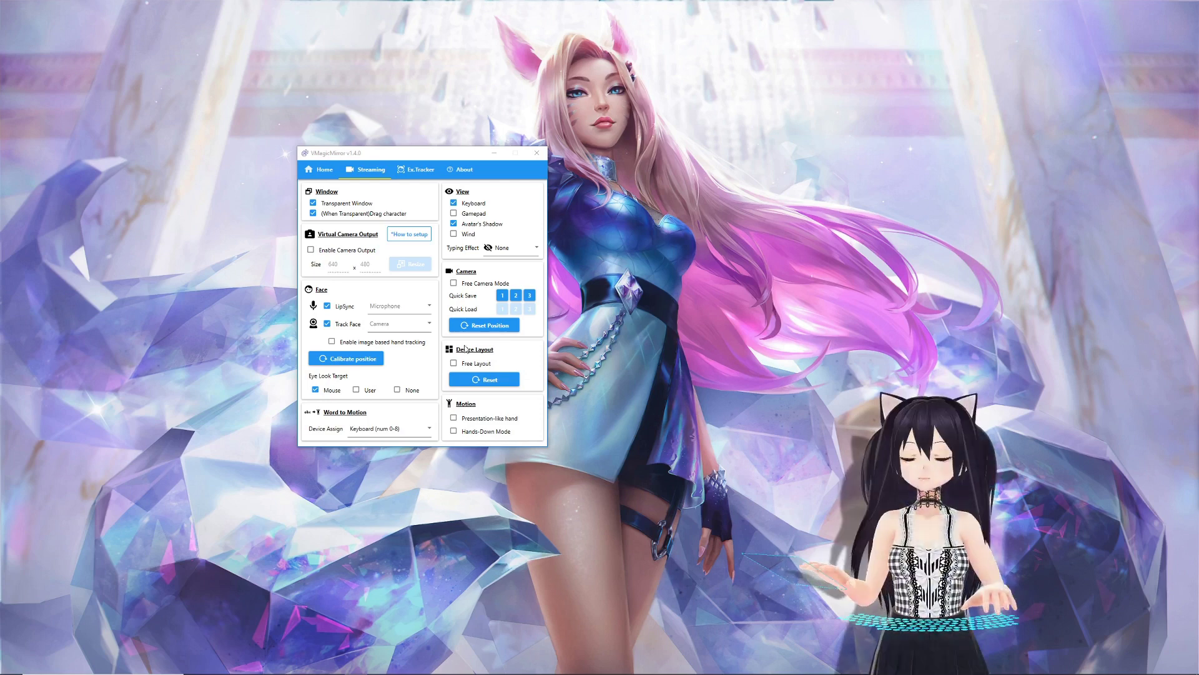
Enable the virtual camera output, switch to OBS, and add a new Video Capture Device source named VMagicMirror
click(312, 251)
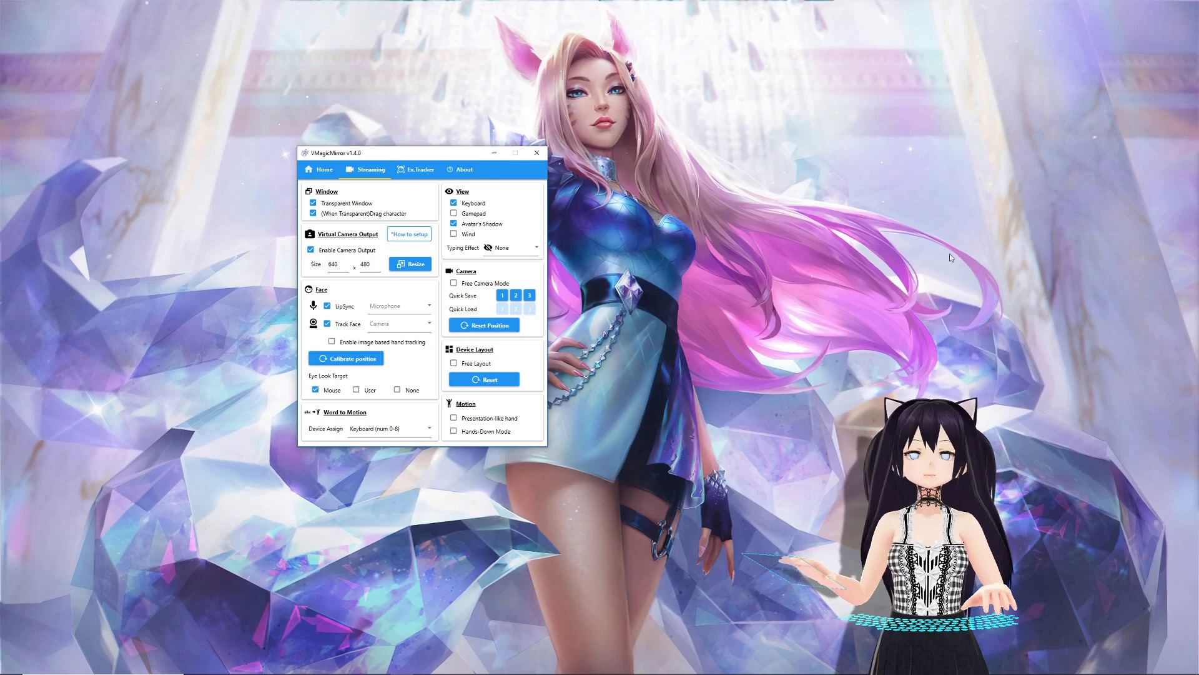
drag(1198, 268, 827, 66)
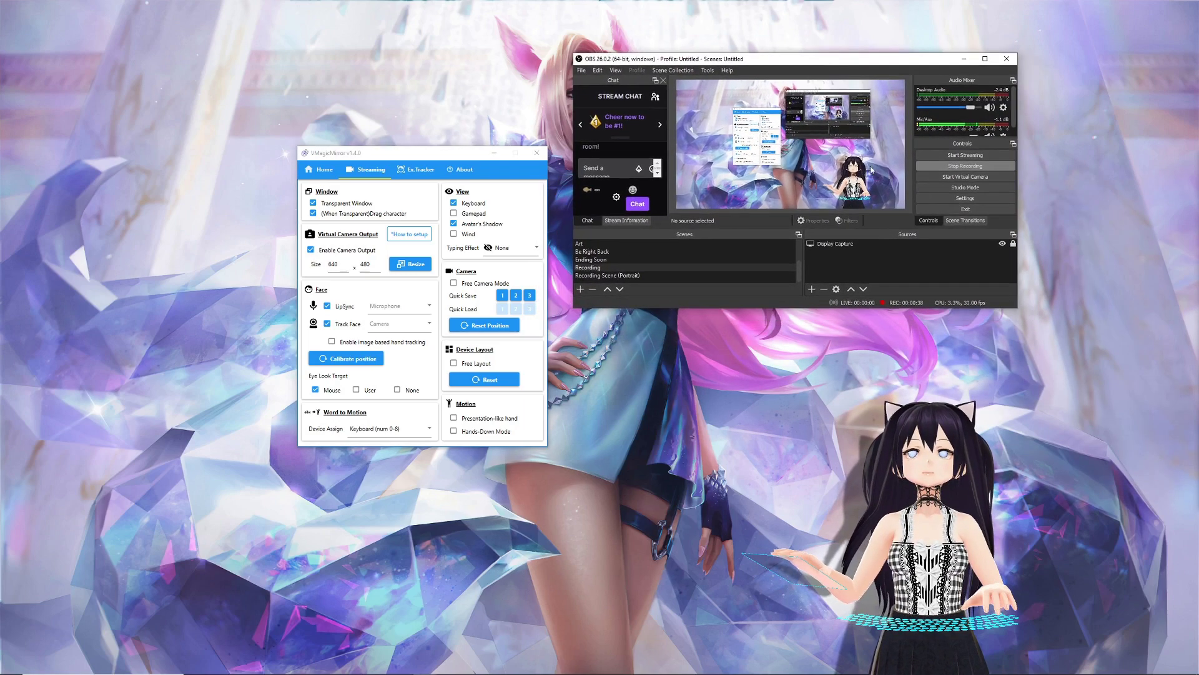
double_click(828, 66)
click(630, 660)
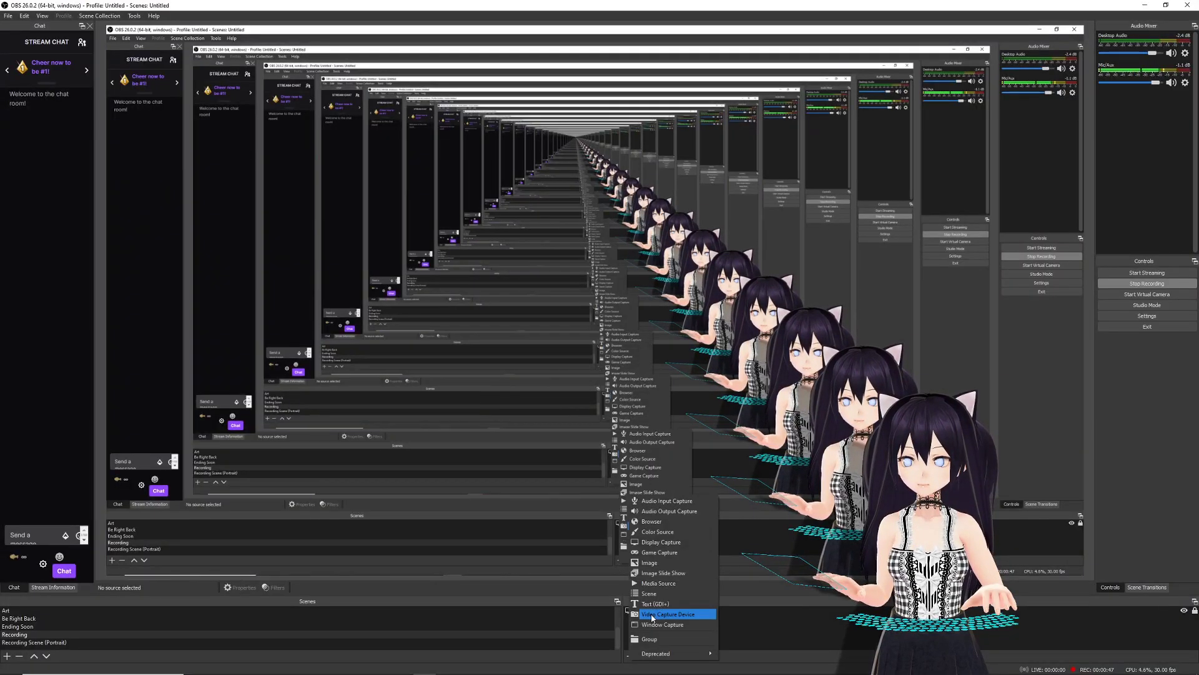
click(652, 615)
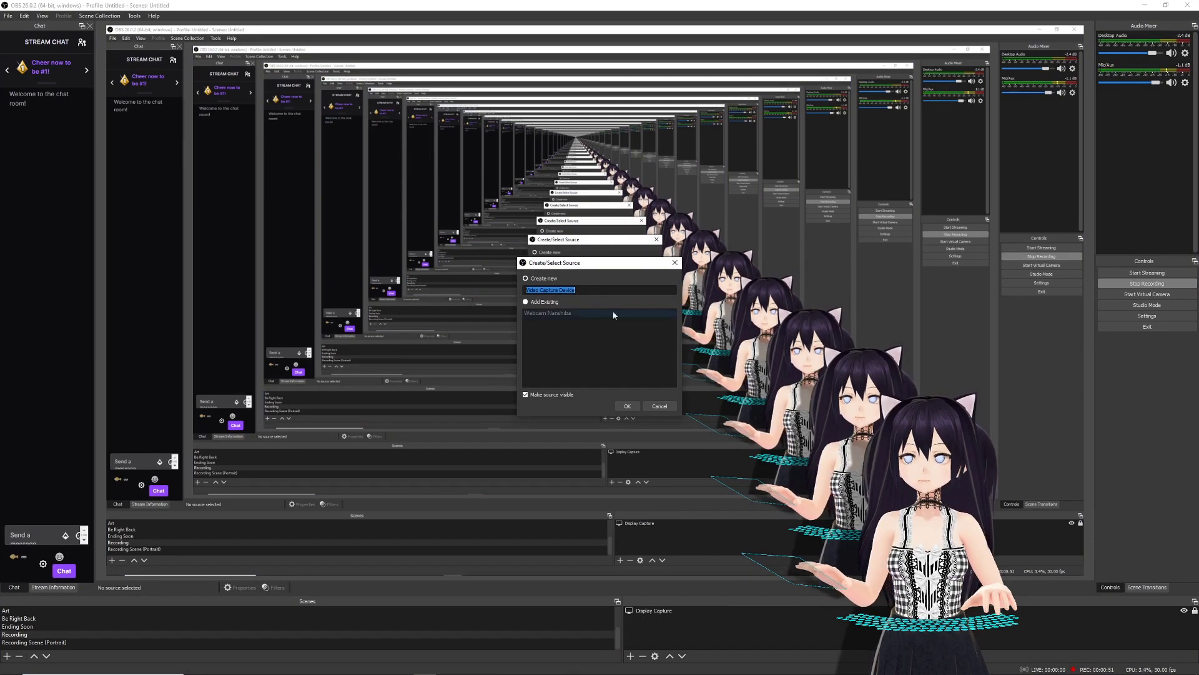
text(V)
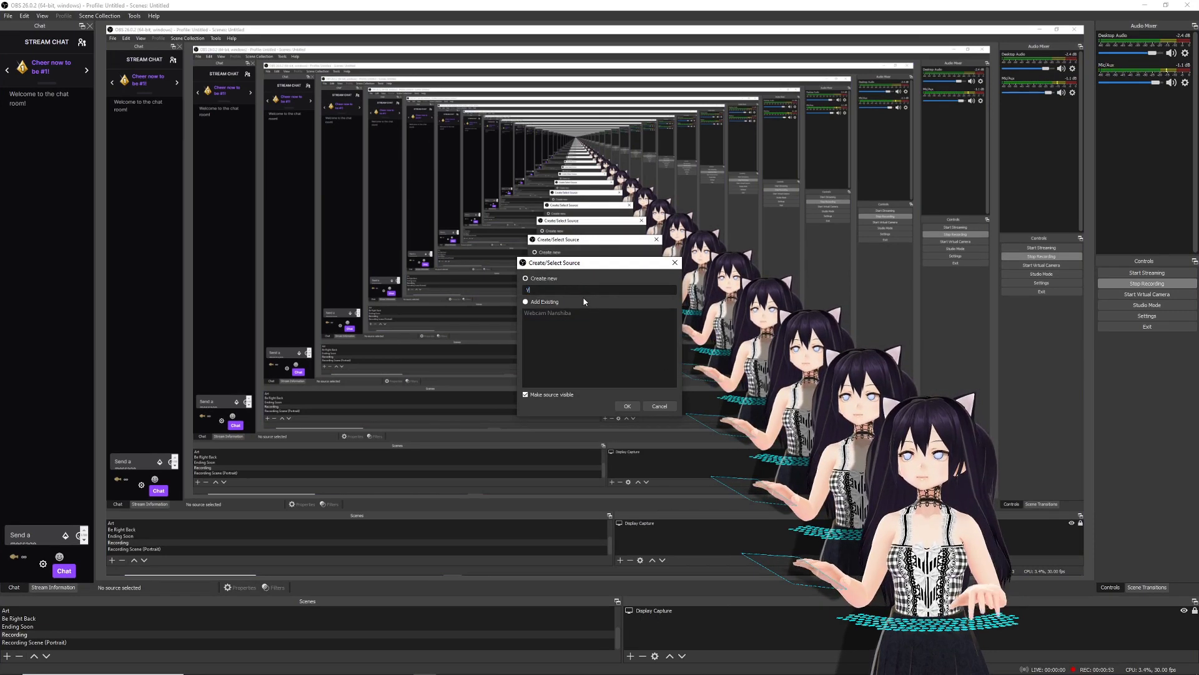
text(MagicMirror)
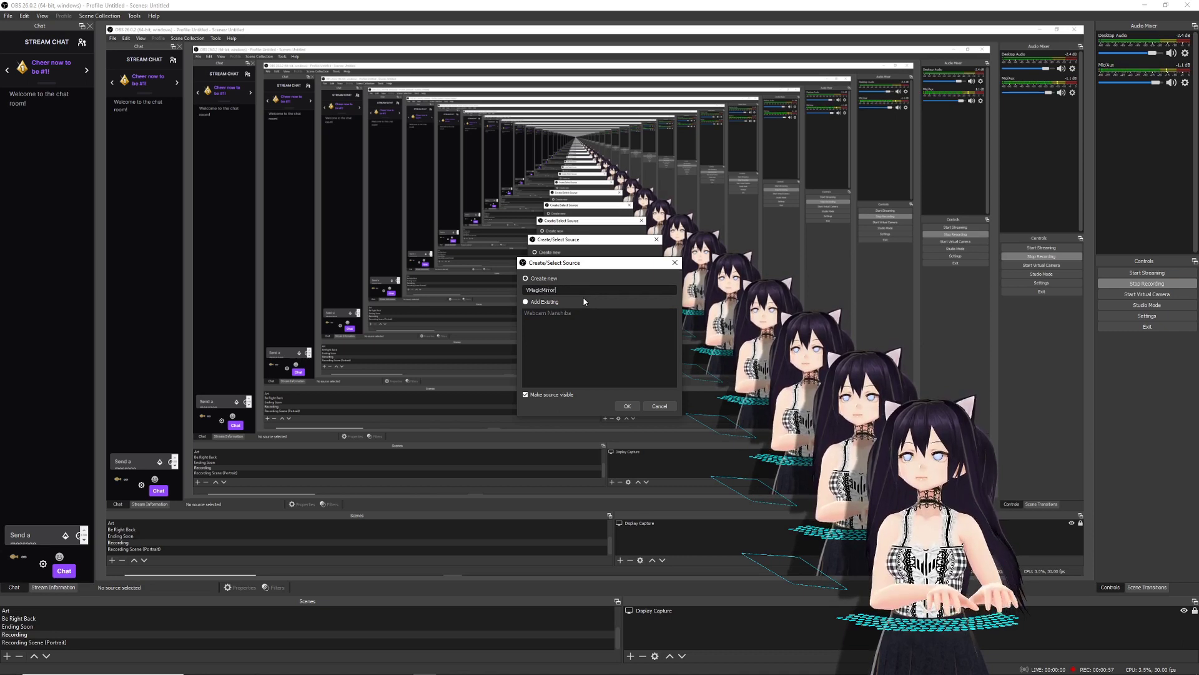
key(Return)
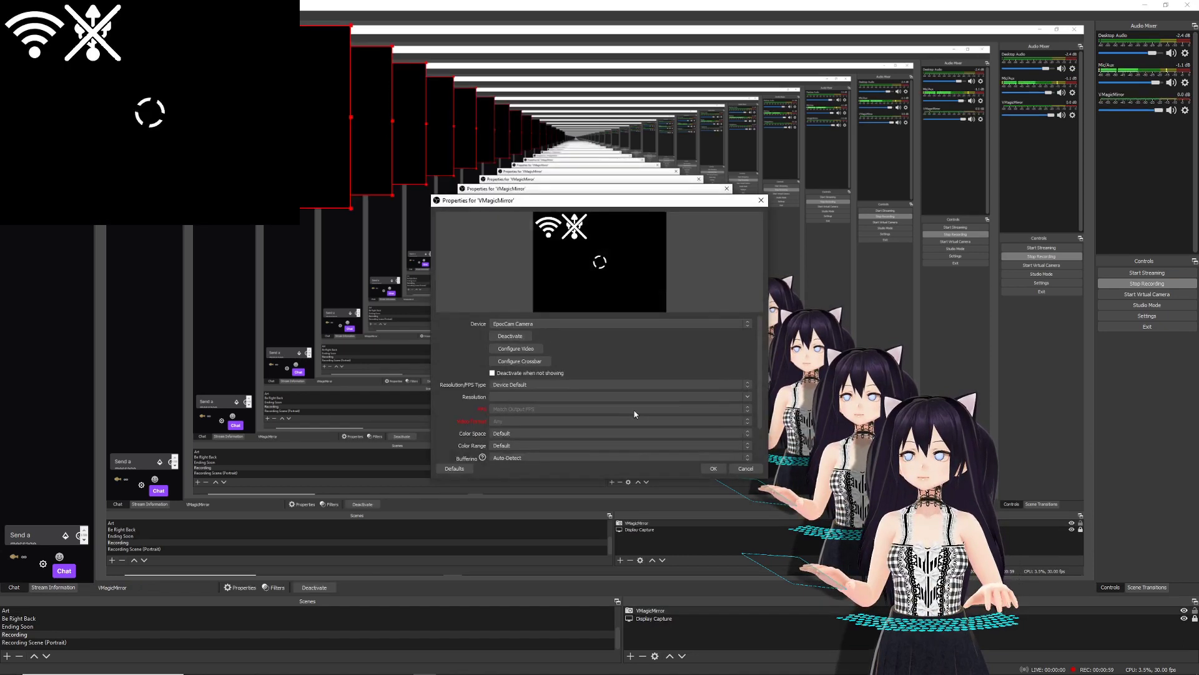
Set the VMagicMirror source's device to Unity Video Capture and accept its properties
click(710, 322)
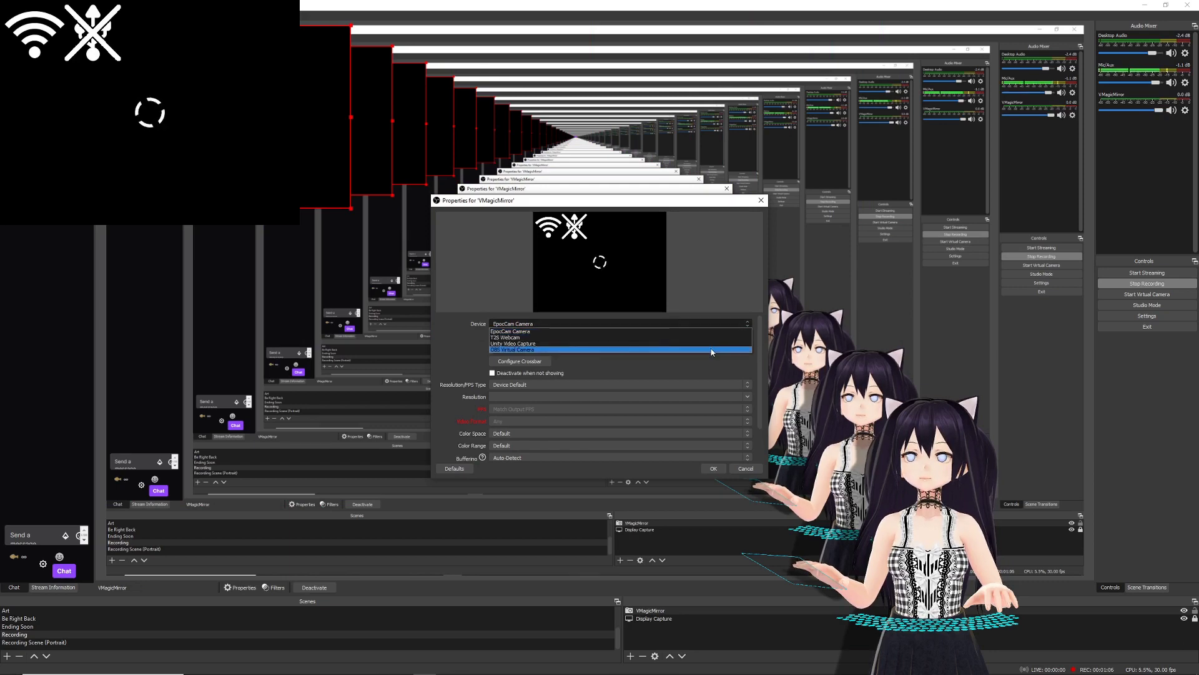
click(712, 344)
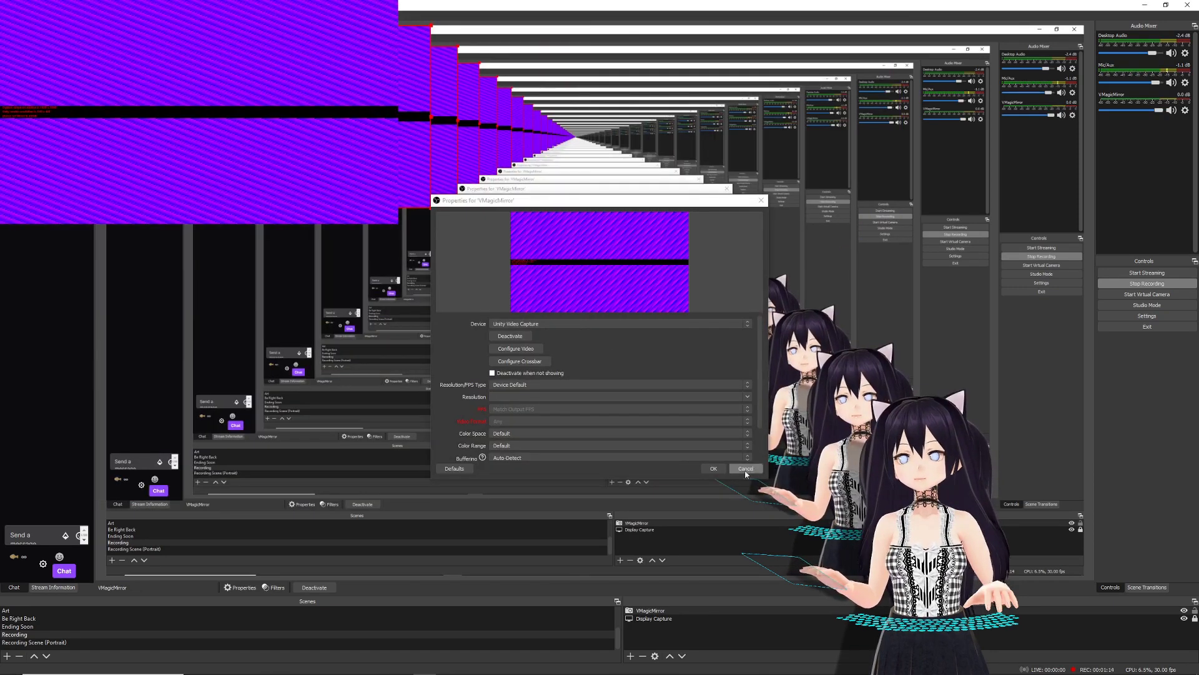
click(713, 468)
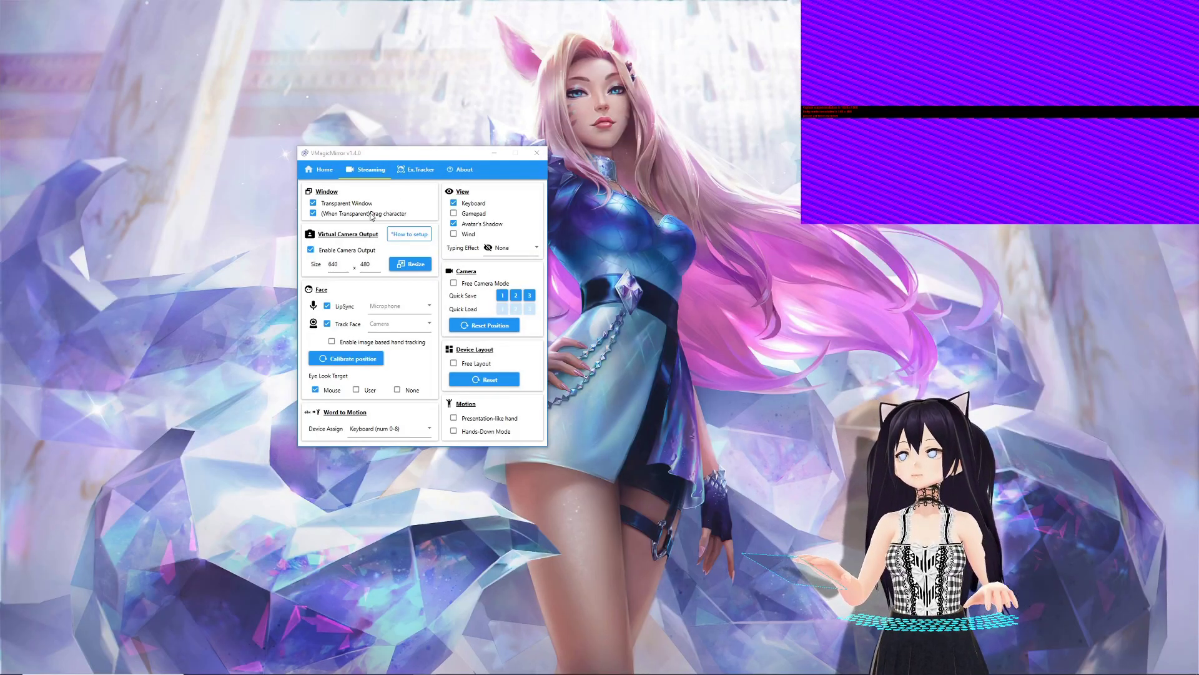
Switch to VMagicMirror, resize the virtual camera output to 1920 x 1080, and reposition the enlarged avatar on the desktop
drag(347, 264, 306, 271)
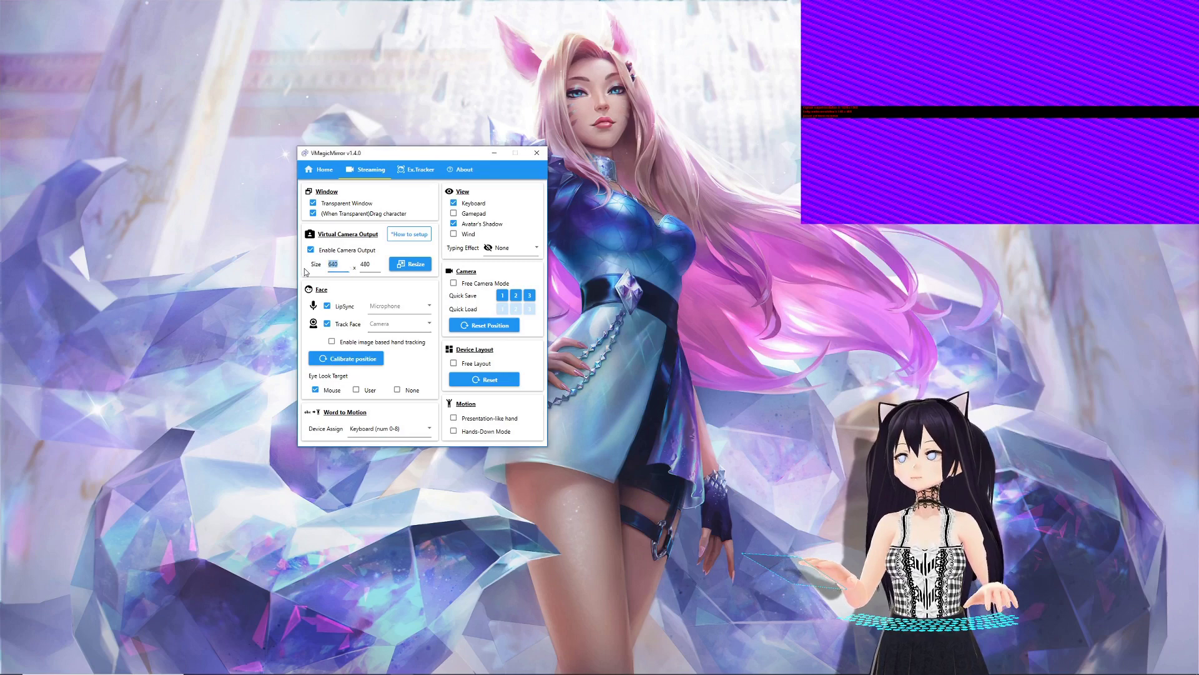
text(1920)
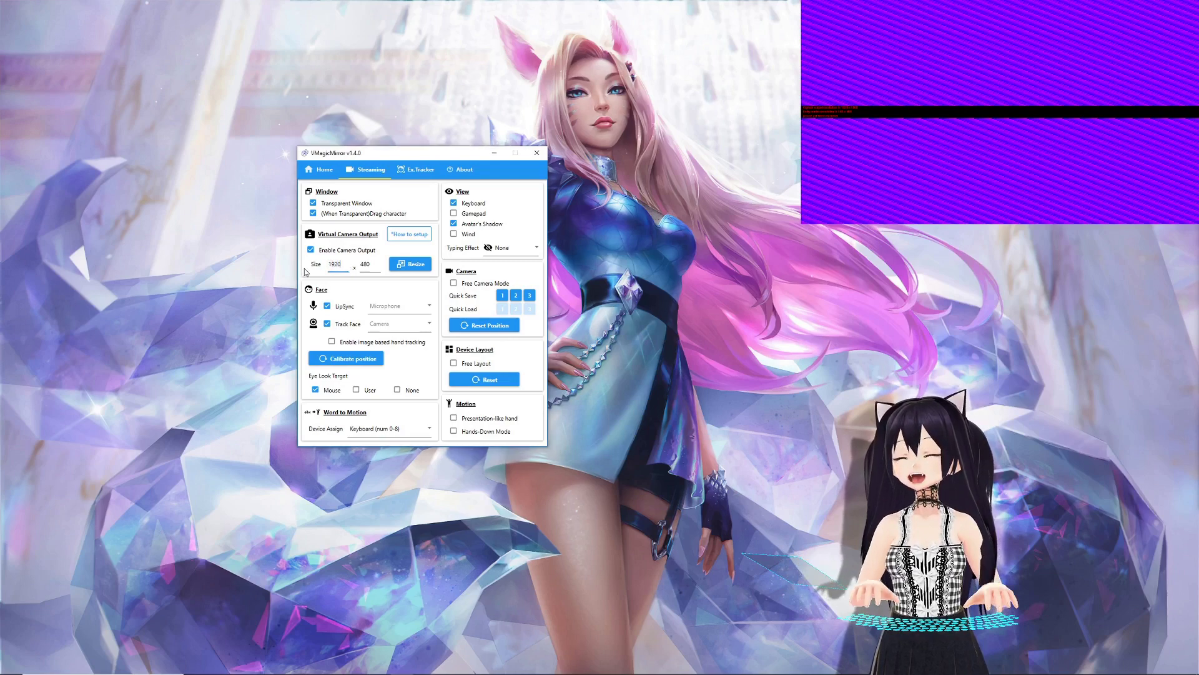
key(Tab)
text(1080)
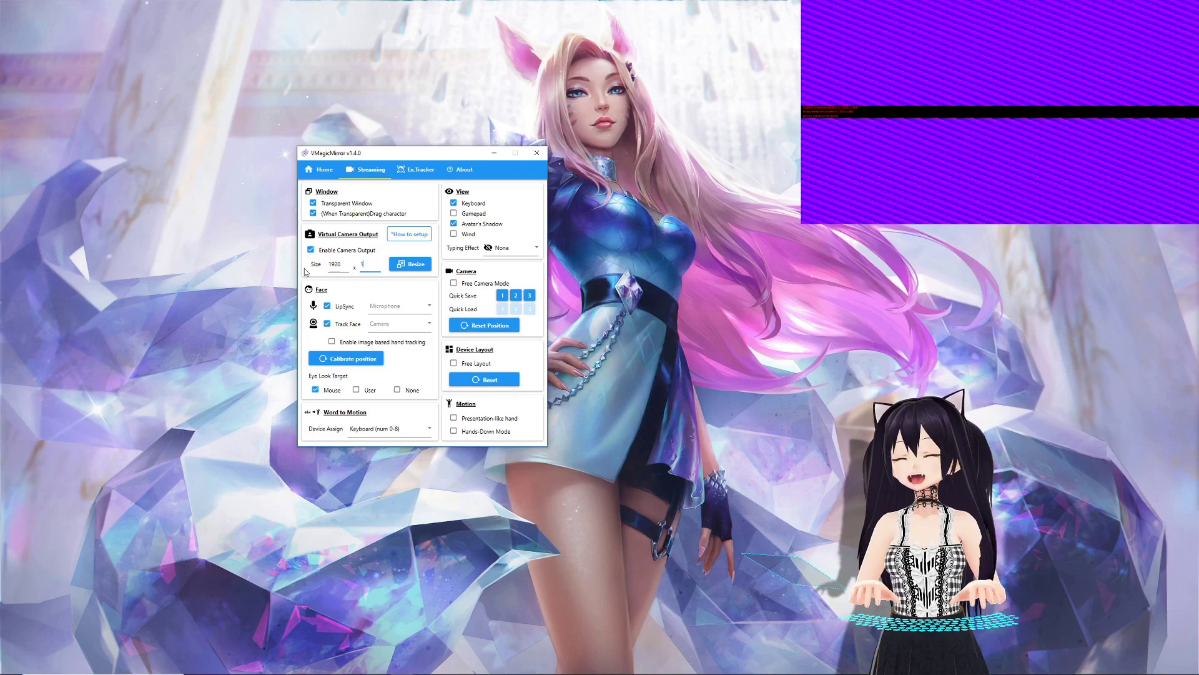
click(410, 264)
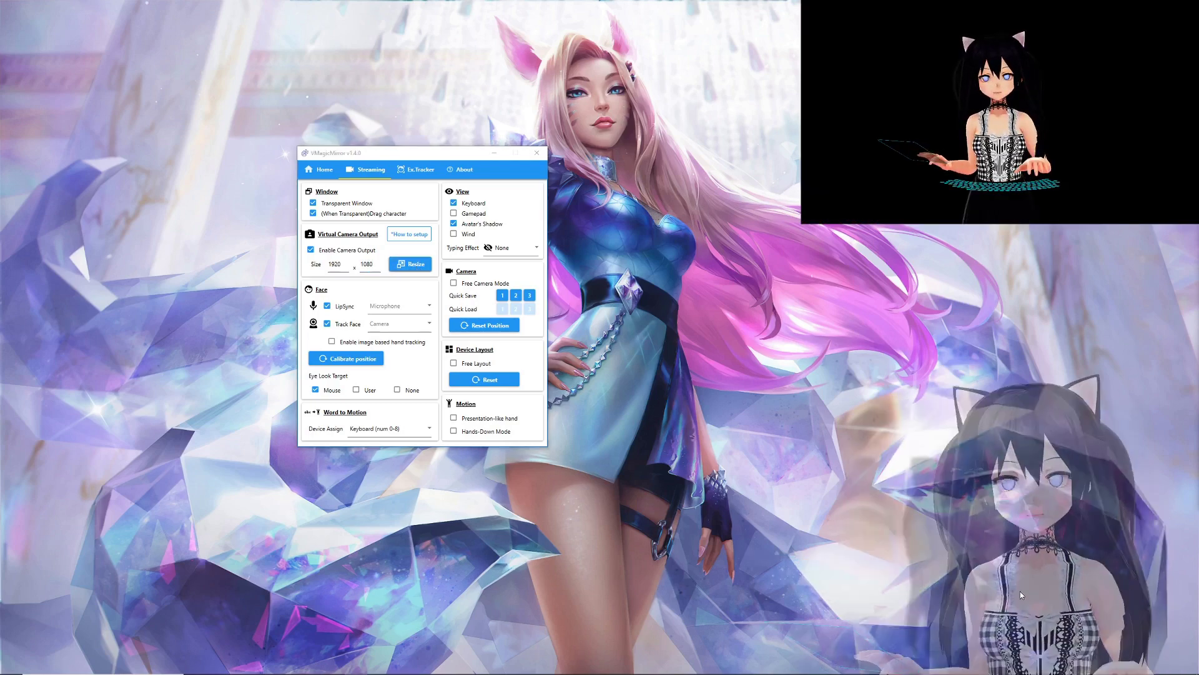
drag(1021, 591, 900, 485)
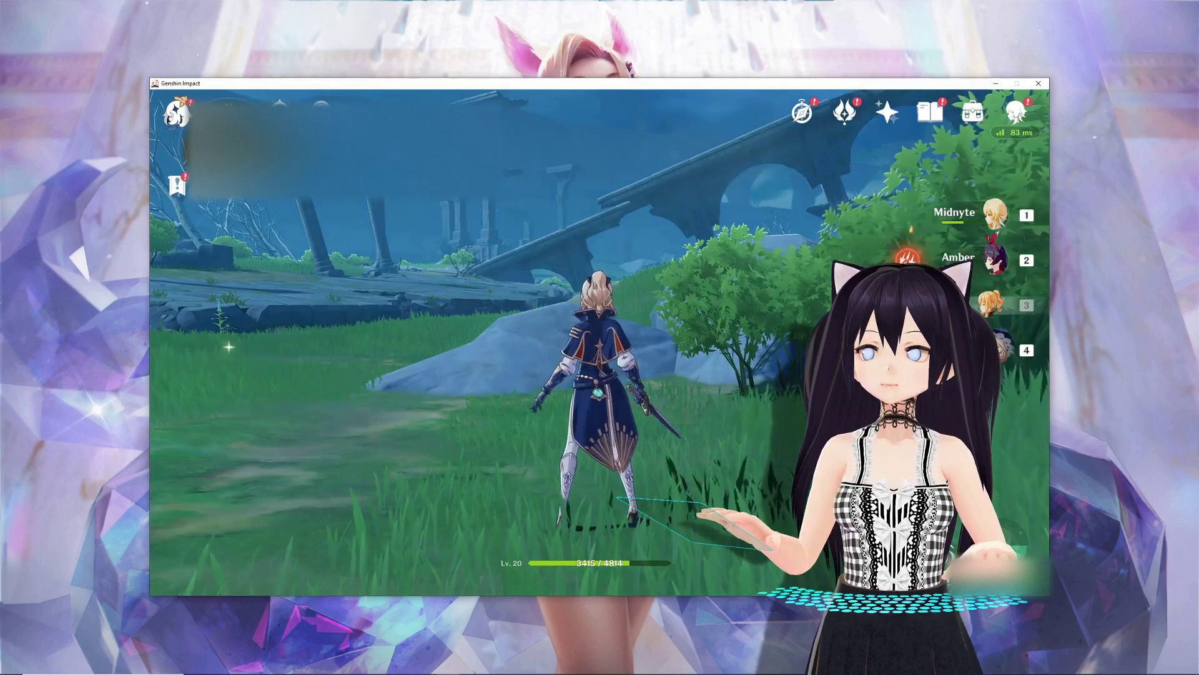
Switch to Genshin Impact and examine the Display Mode options in its graphics settings
key(Escape)
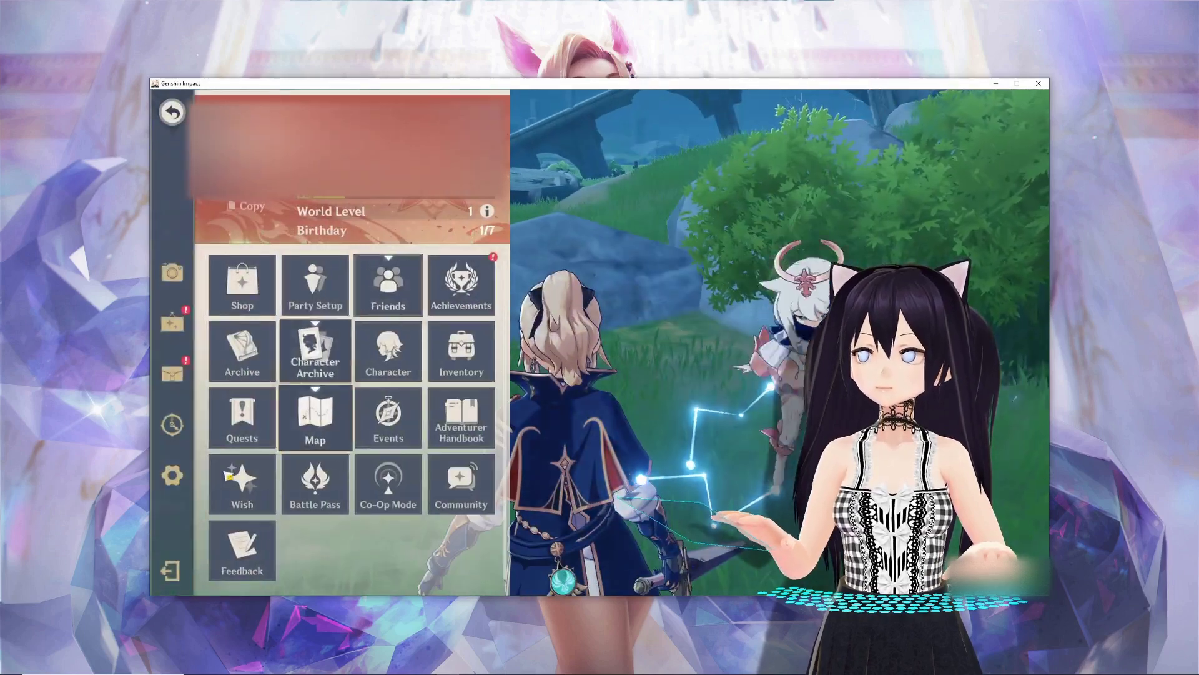
click(173, 476)
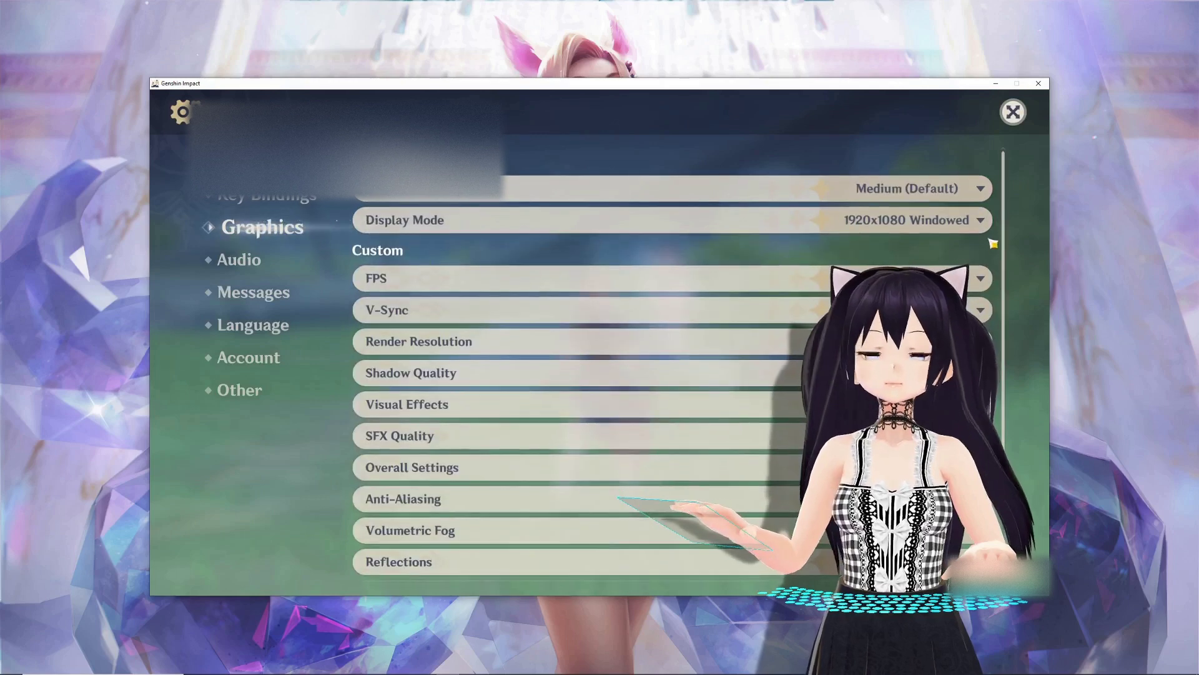
click(978, 226)
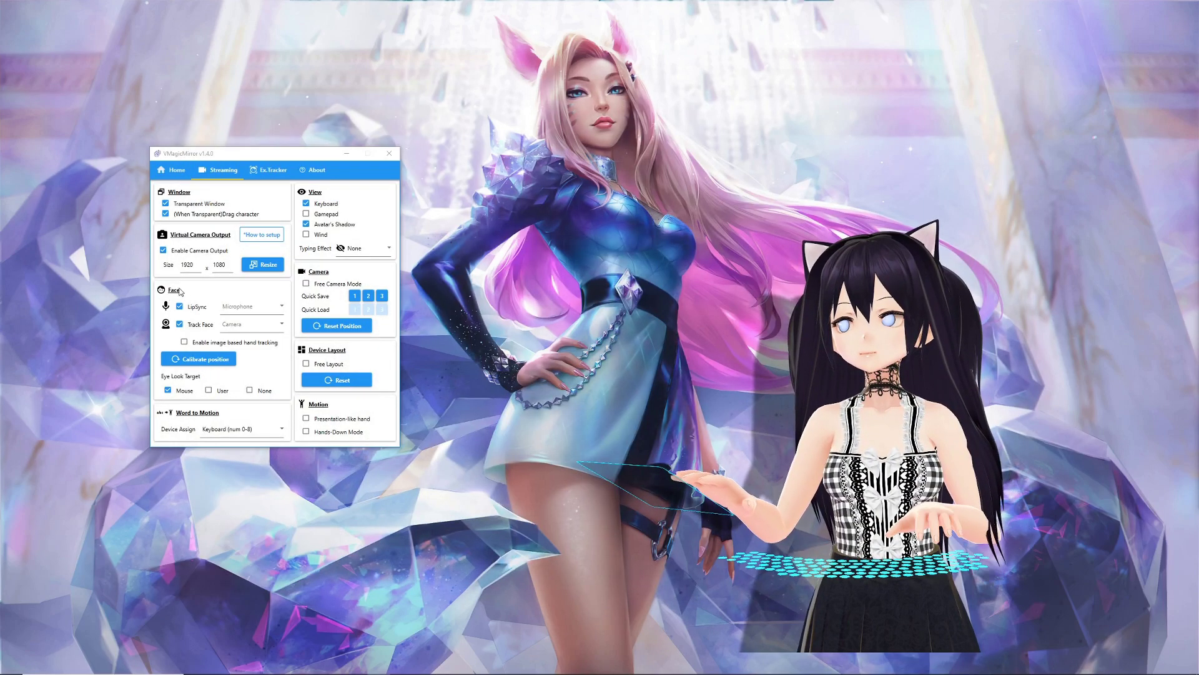
In VMagicMirror, select CABLE Output as the LipSync microphone and T2S Webcam as the face tracking camera
click(250, 306)
click(259, 346)
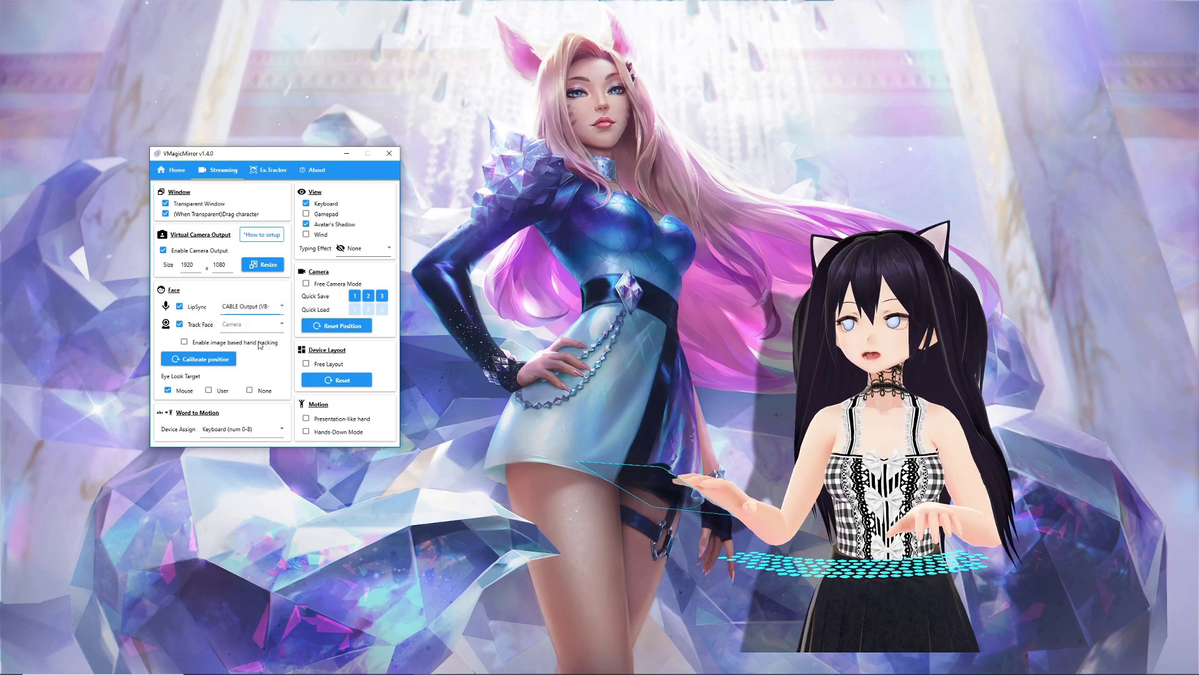
click(253, 324)
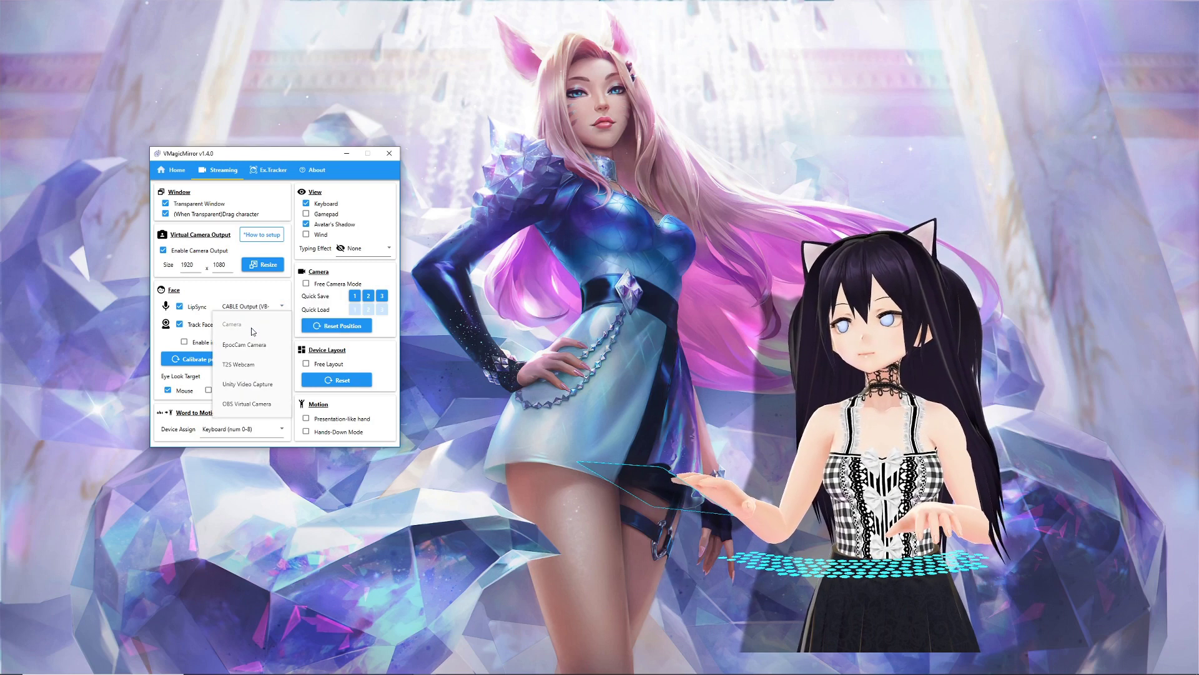
click(250, 366)
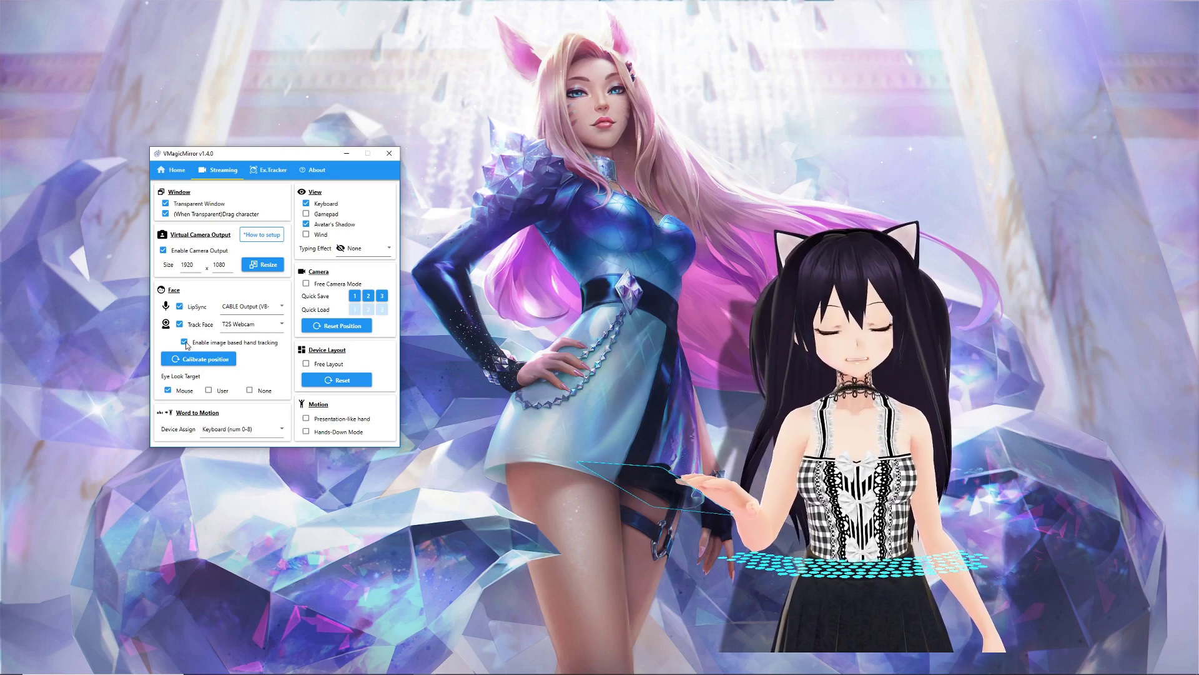
Disable image based hand tracking and face tracking, and set the eye look target to None after trying User
click(185, 343)
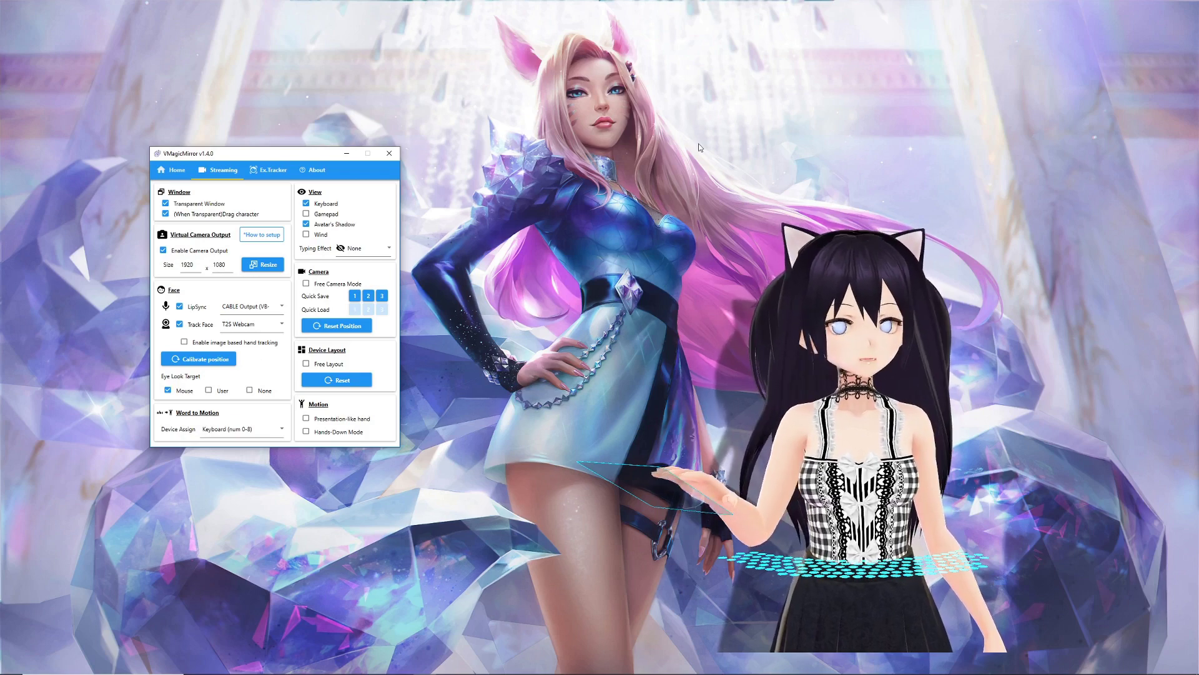
click(209, 390)
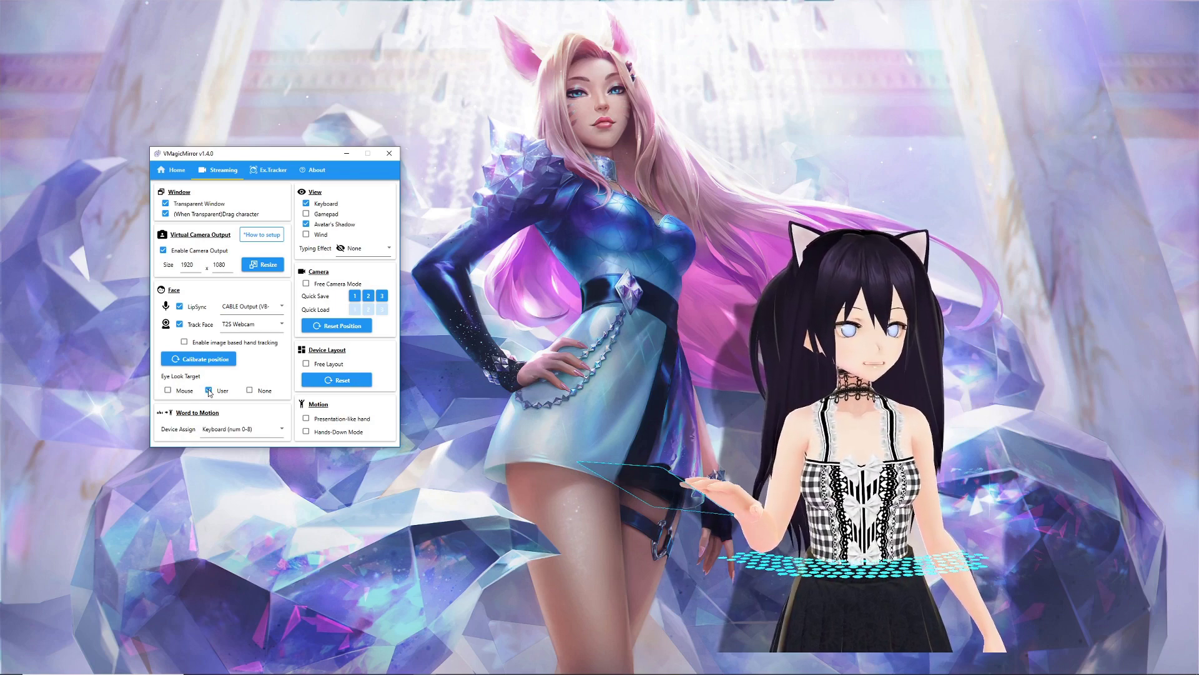
click(179, 325)
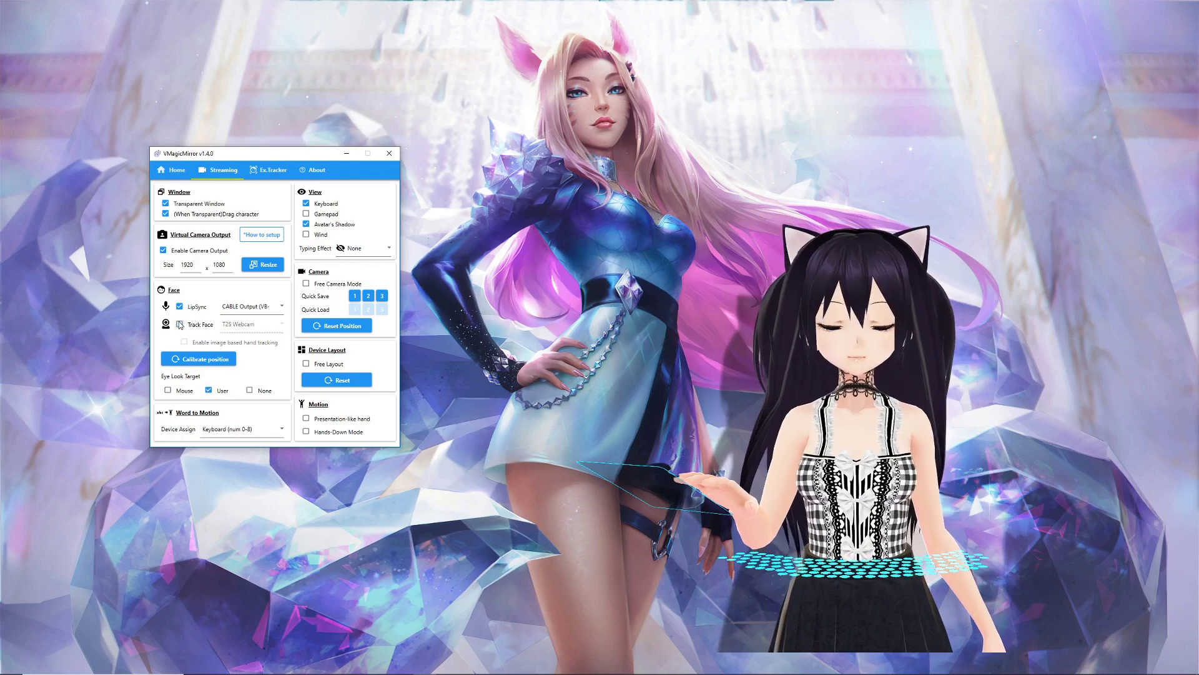
click(249, 391)
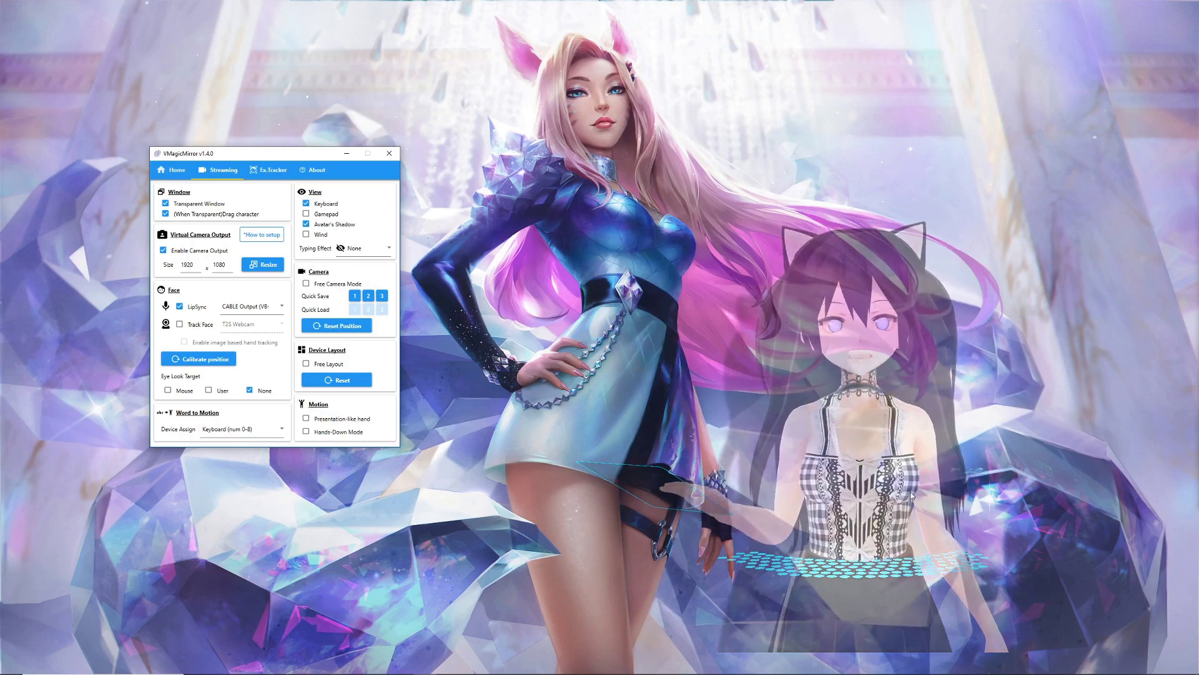
Enable Free Camera Mode and orbit the camera to view the avatar from its side
click(861, 406)
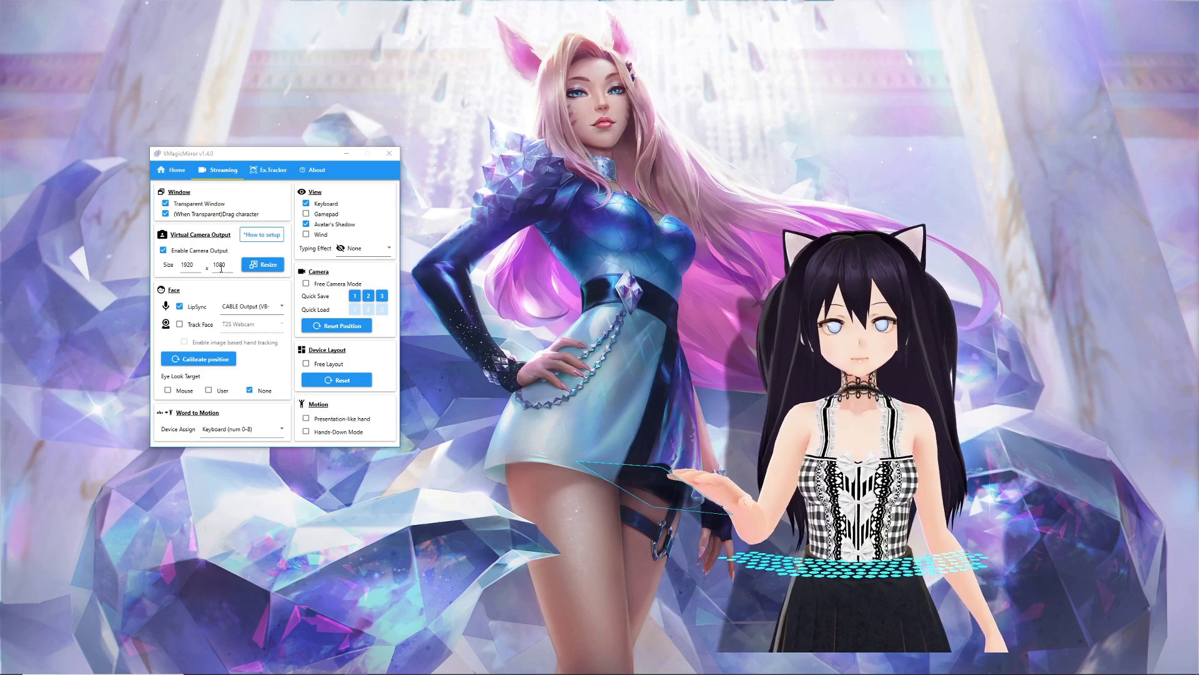
click(306, 283)
right_drag(869, 437, 825, 486)
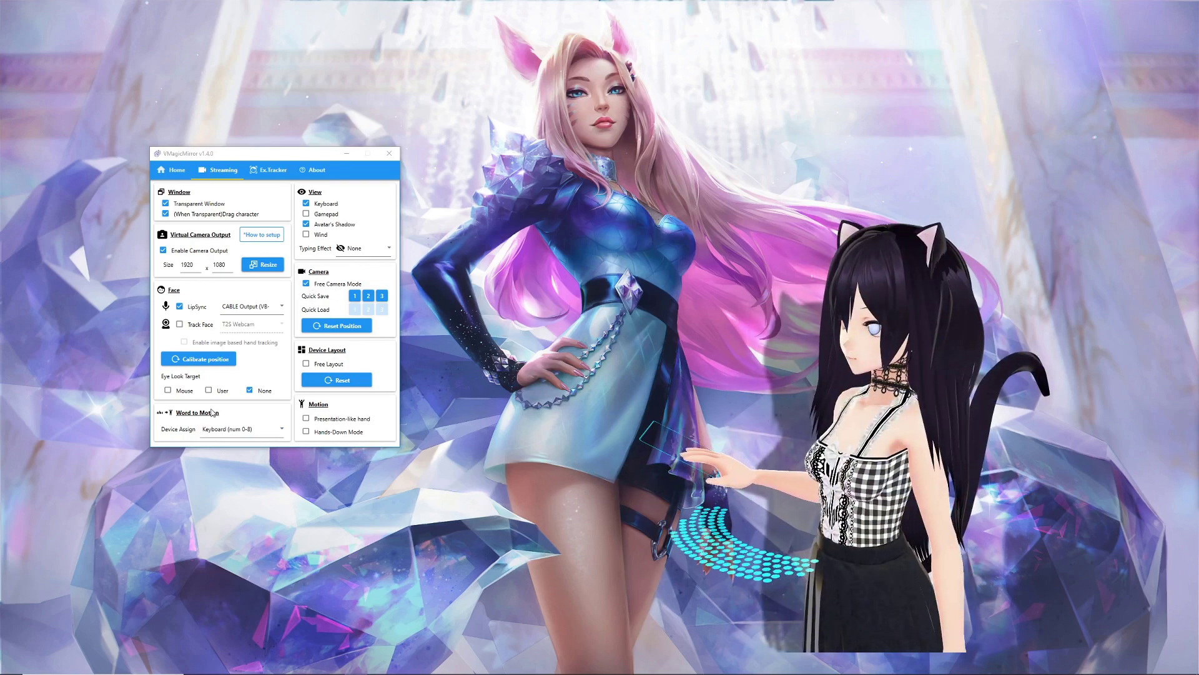
Try the User eye look target, set it back to Mouse, and turn face tracking on again
click(210, 392)
click(209, 391)
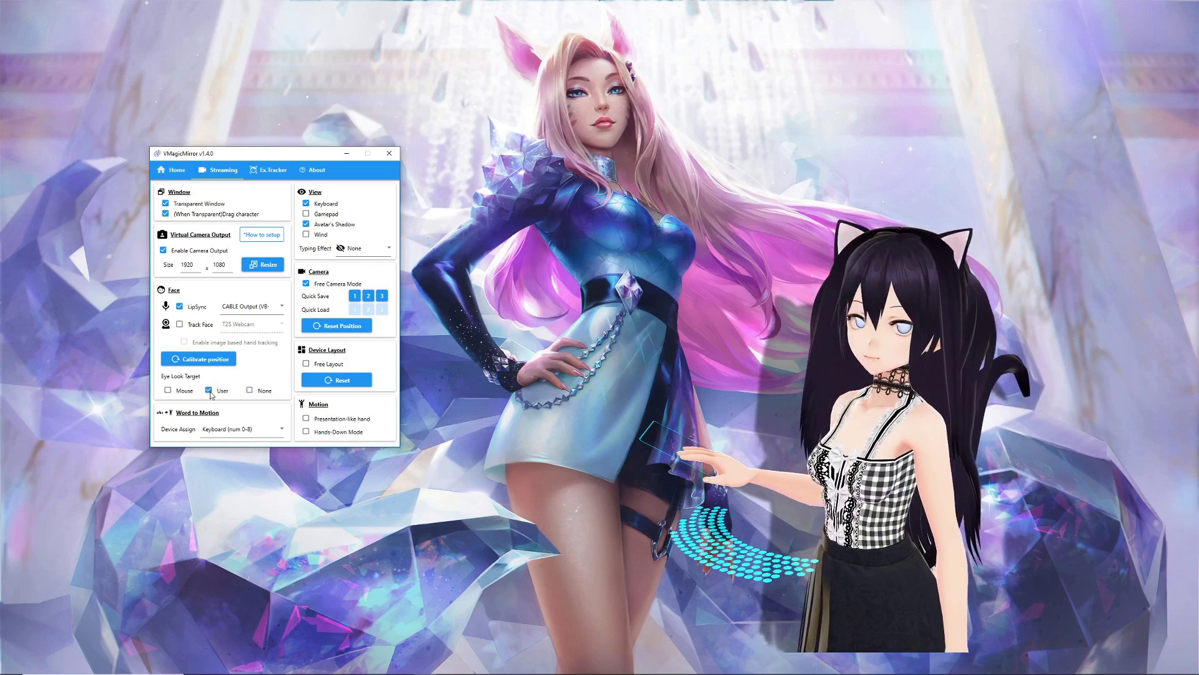
click(168, 390)
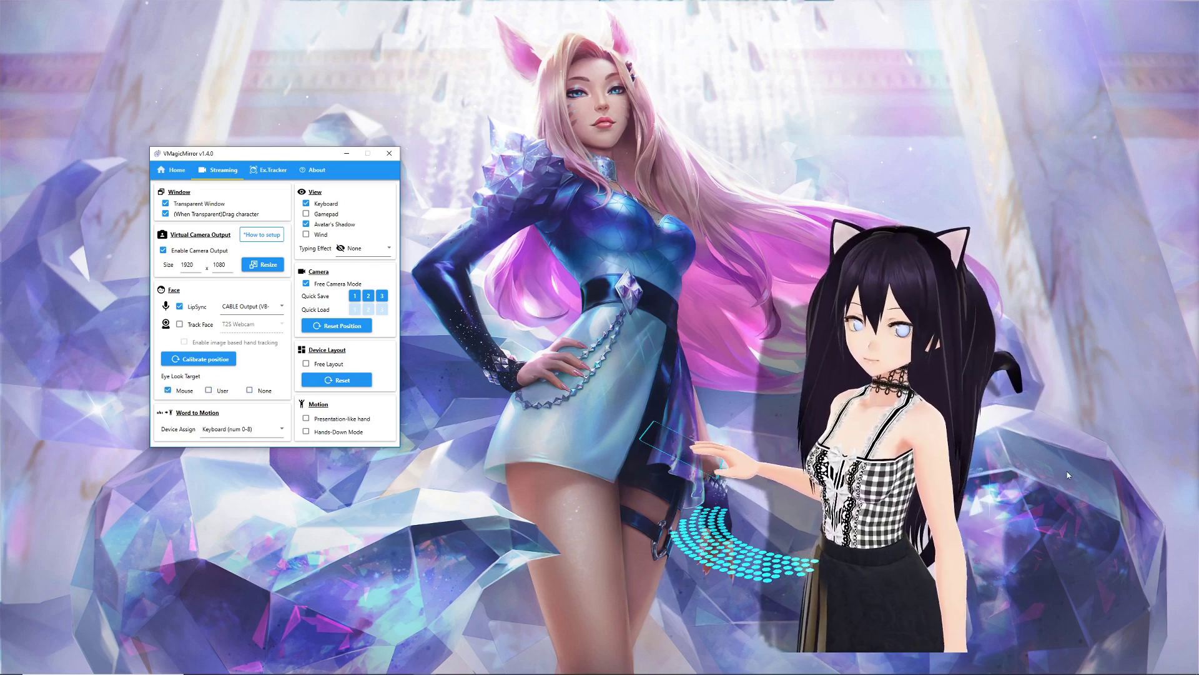
click(180, 324)
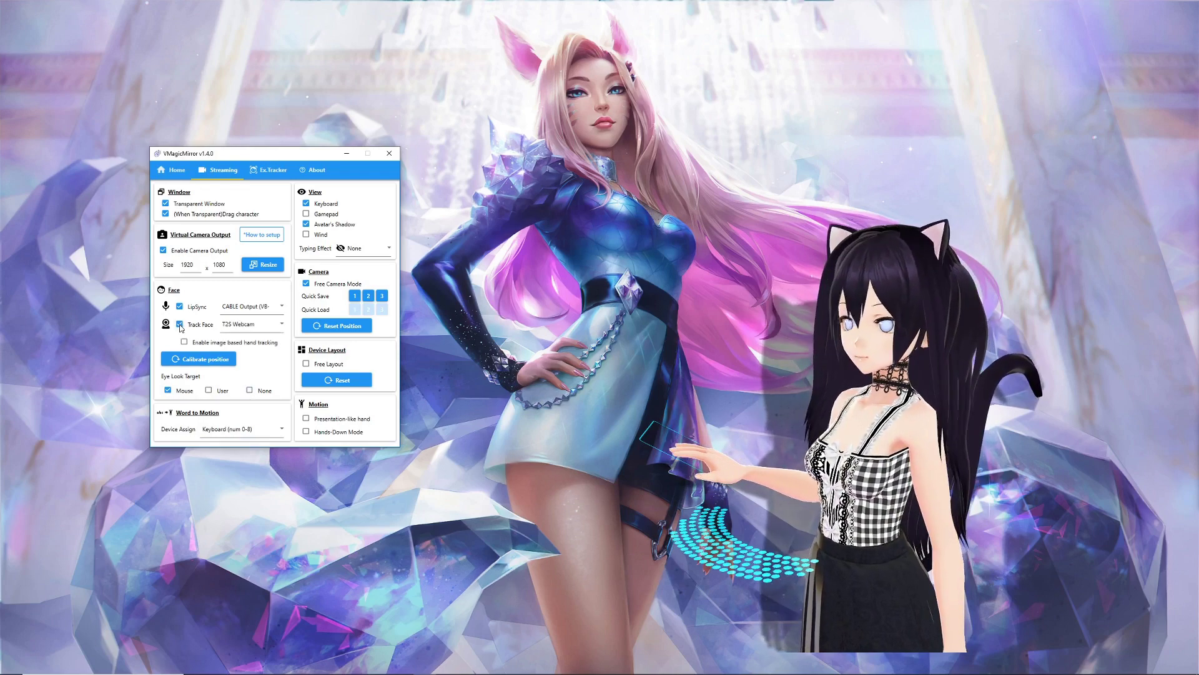
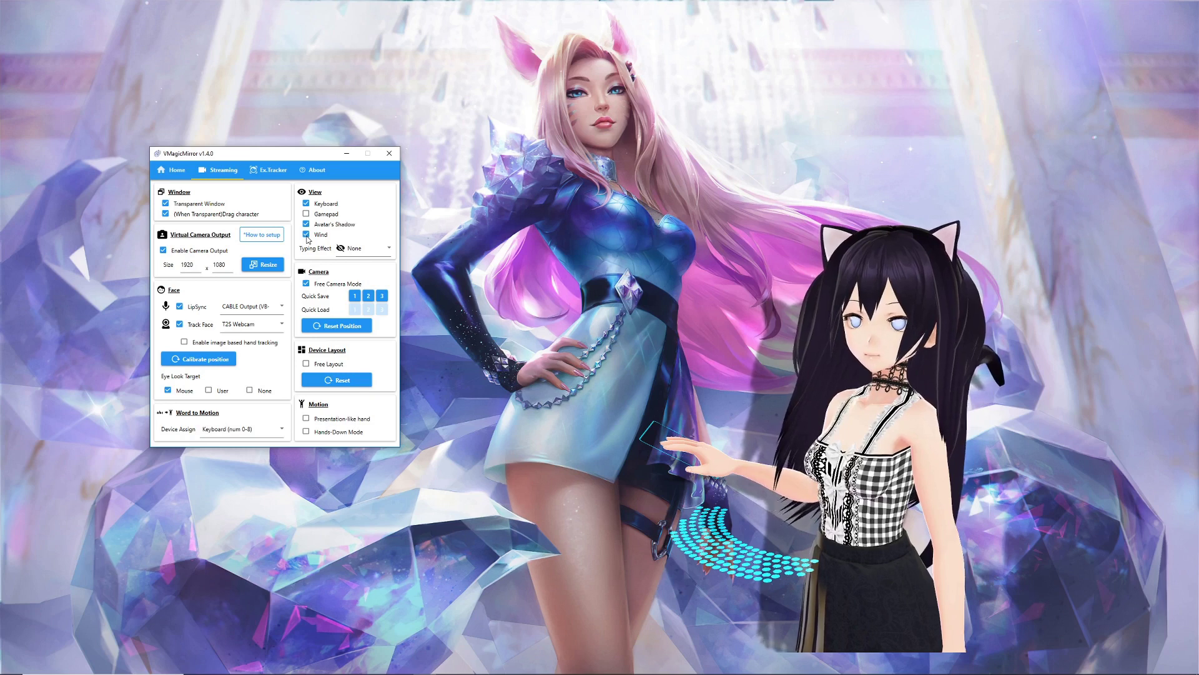
Try the Text typing effect and set the typing effect to Light
click(373, 251)
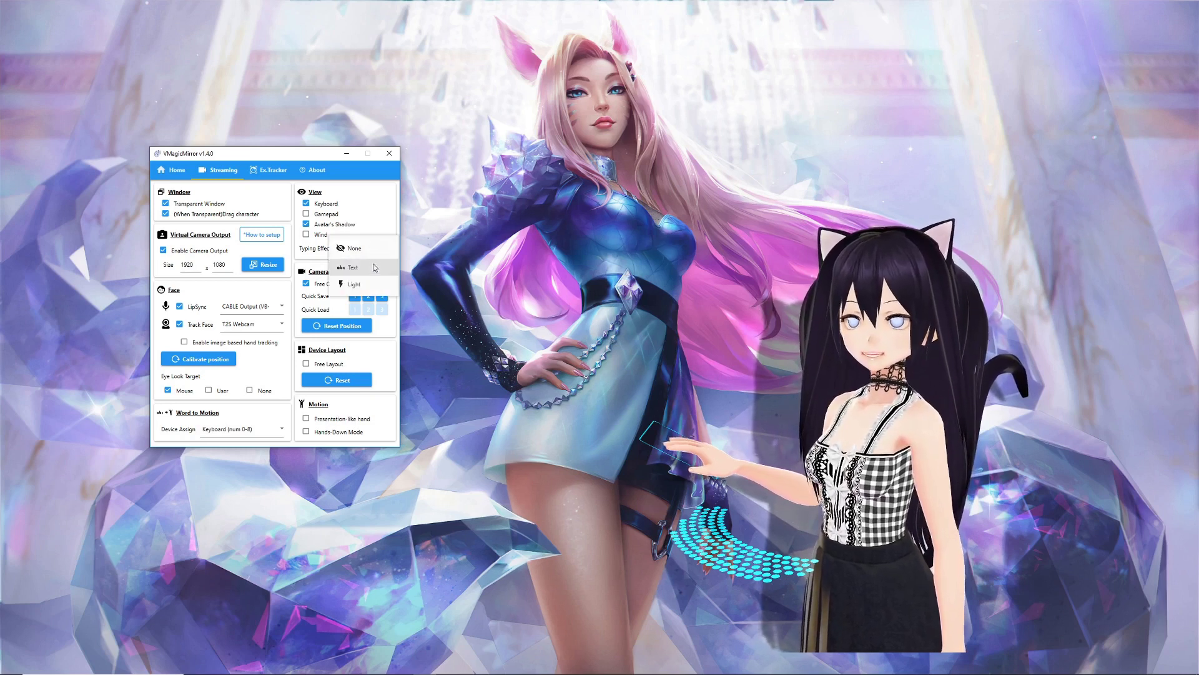
click(372, 269)
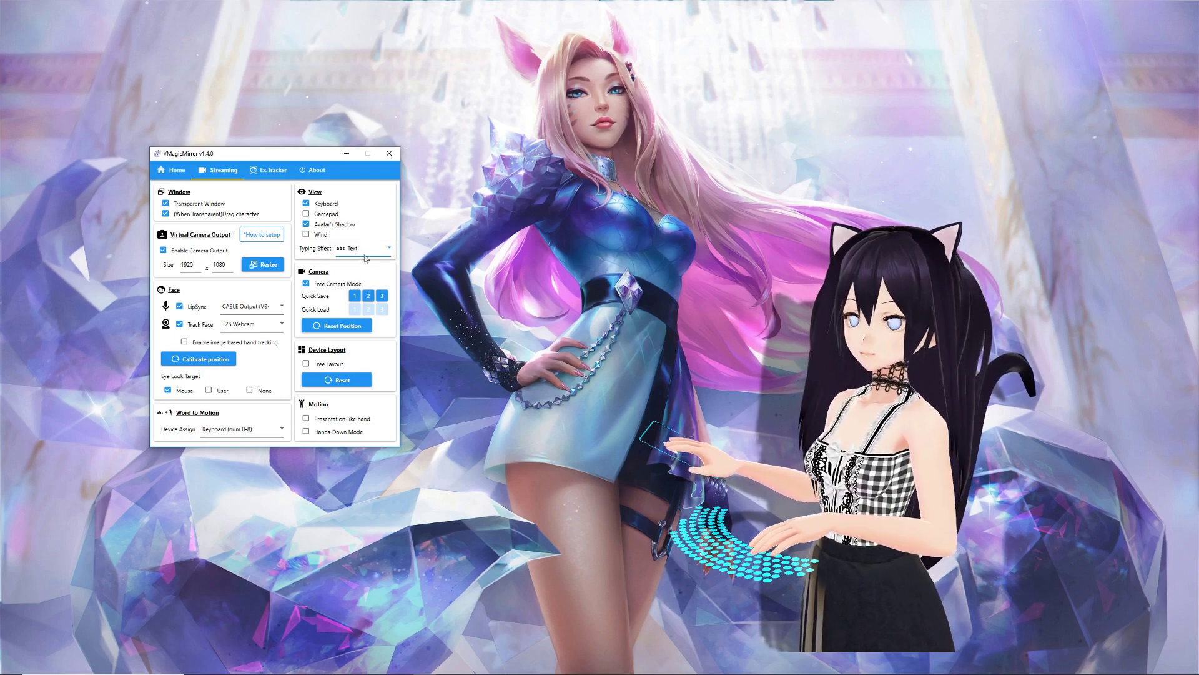
click(371, 285)
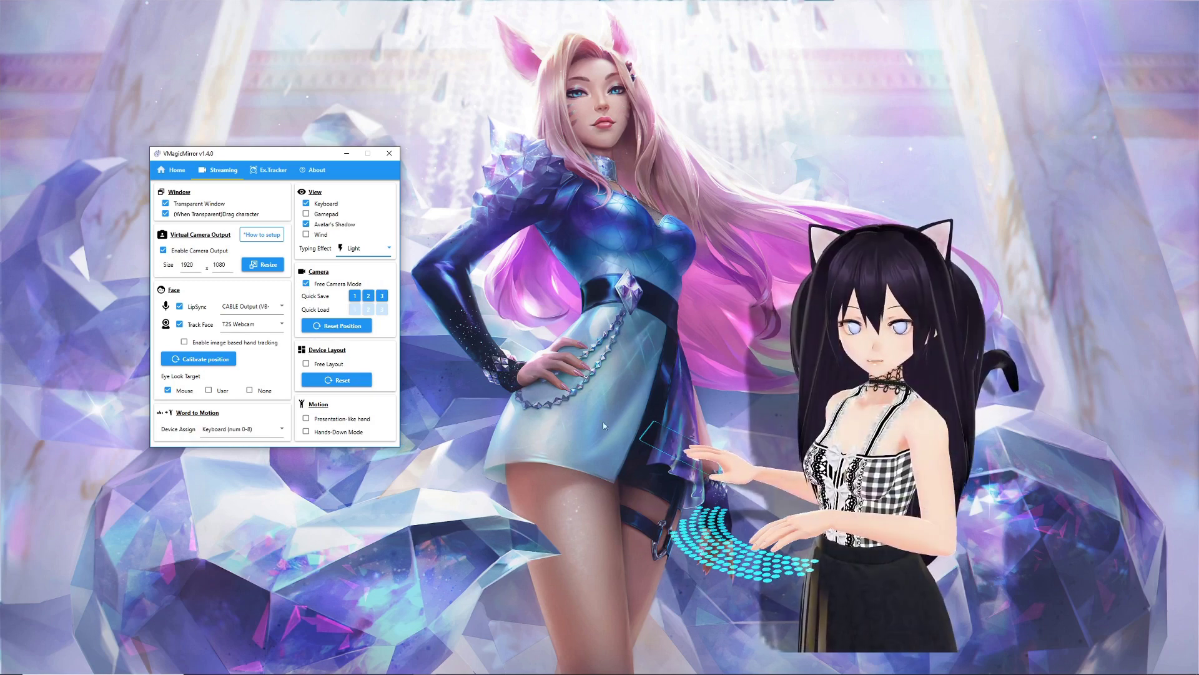
Turn off the transparent window and quick-save the side and front camera angles in slots 1 and 2
click(166, 203)
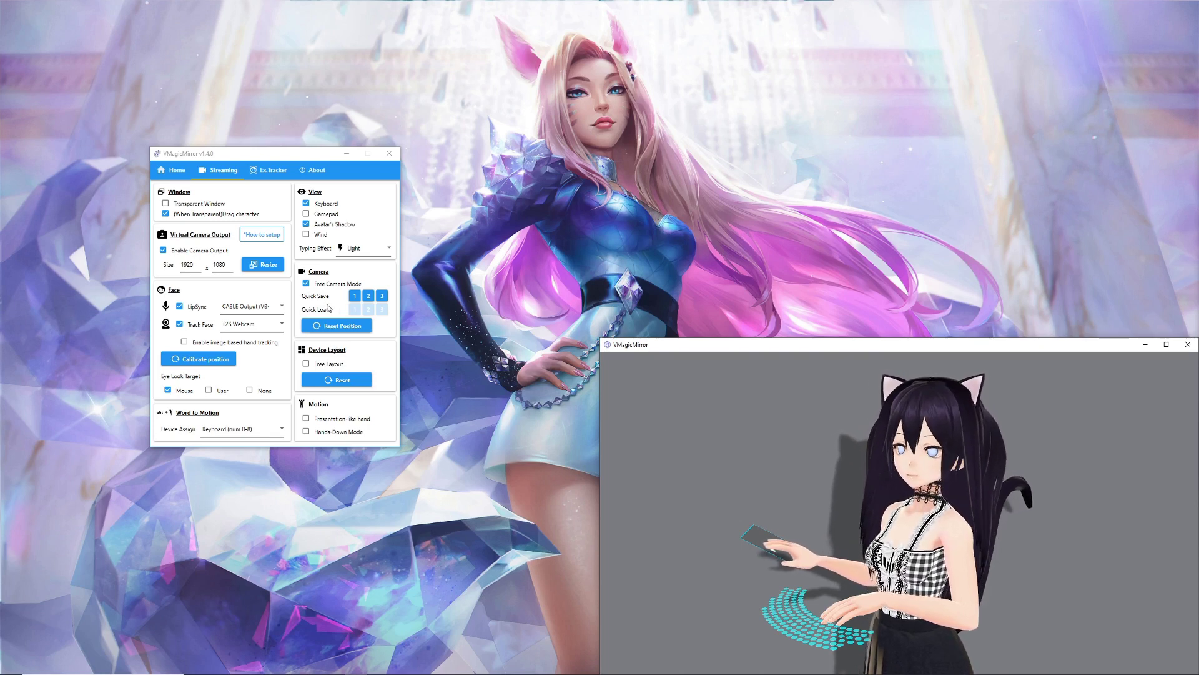
click(354, 297)
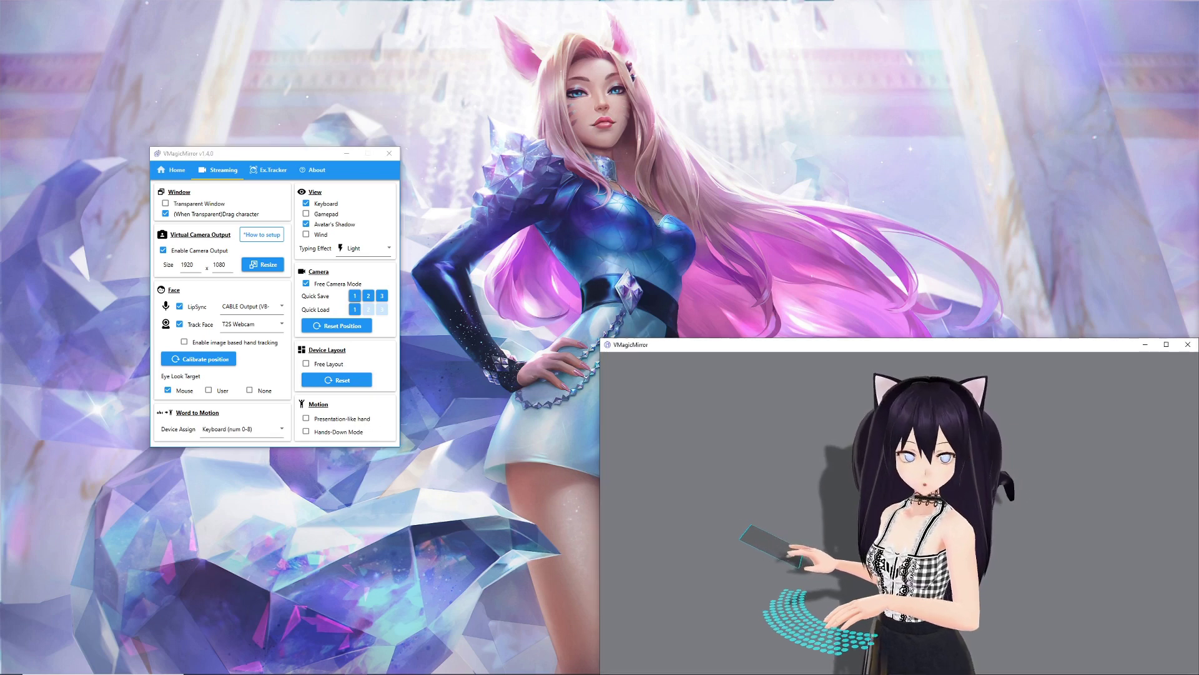
right_drag(924, 562, 1006, 566)
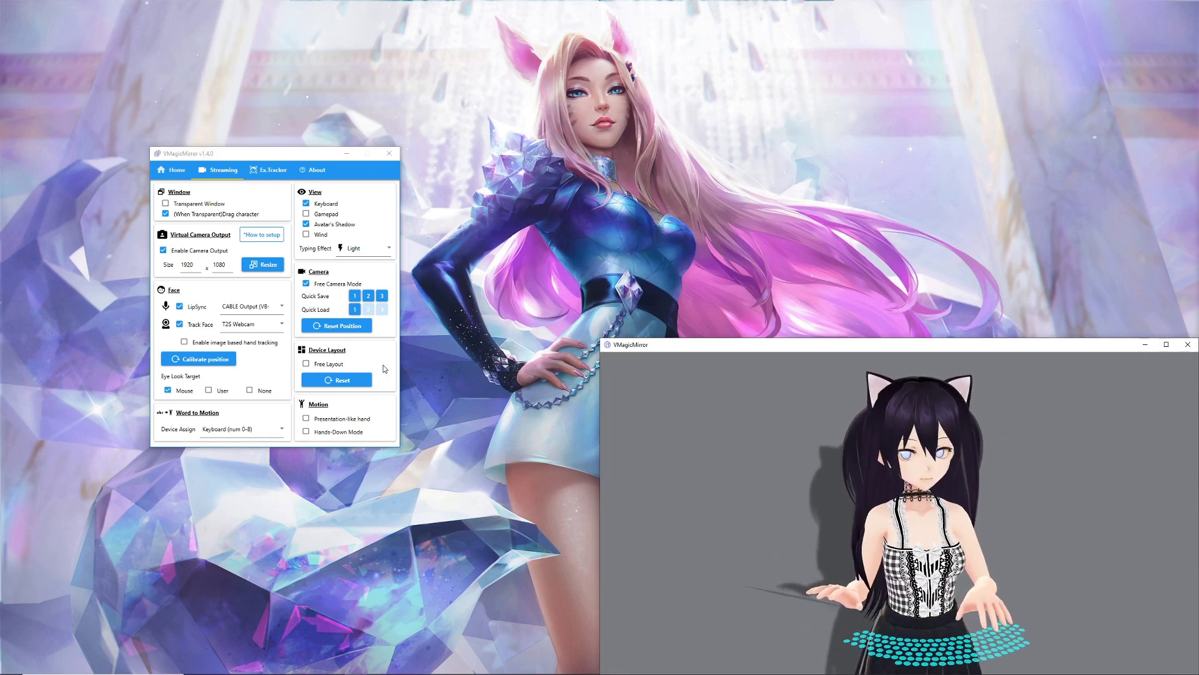
click(368, 297)
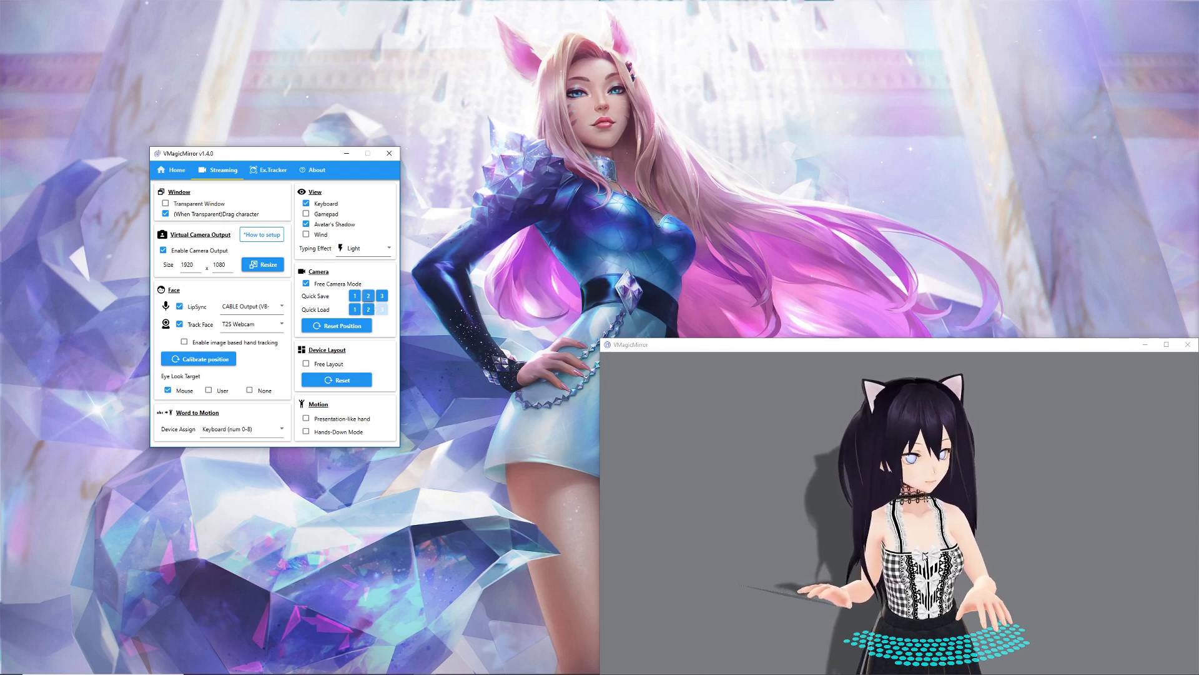
Frame the avatar's full body in the camera and quick-save this view in slot 3
right_drag(967, 545, 937, 550)
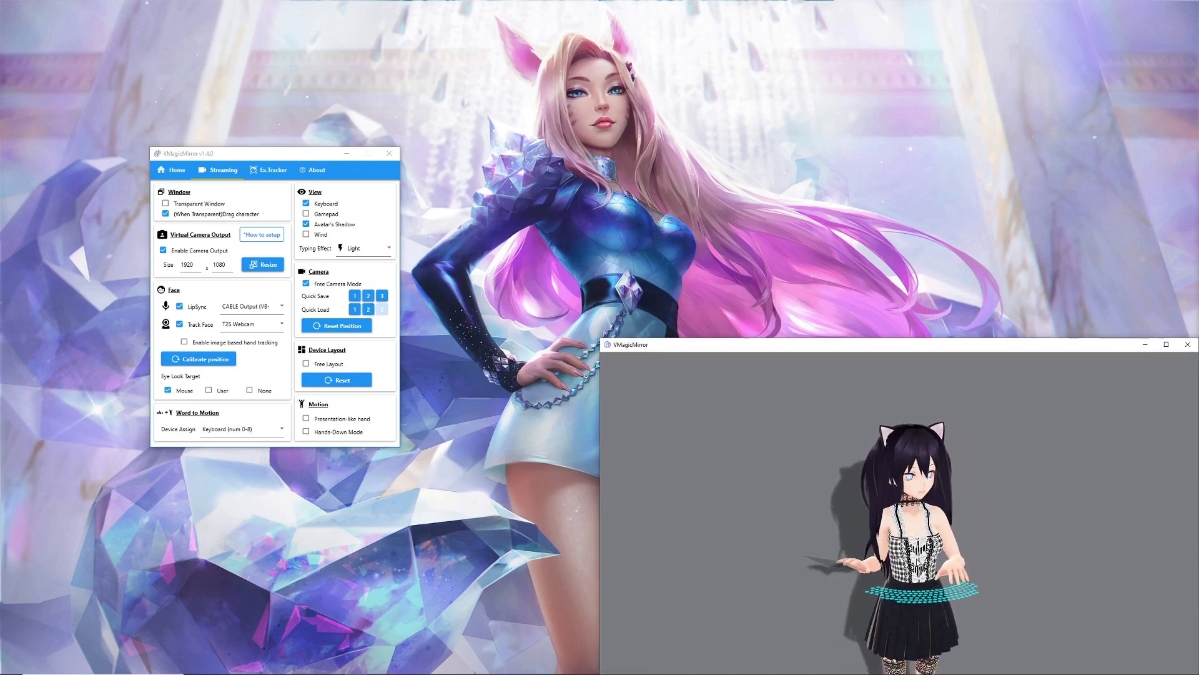
scroll(916, 538, down, 3)
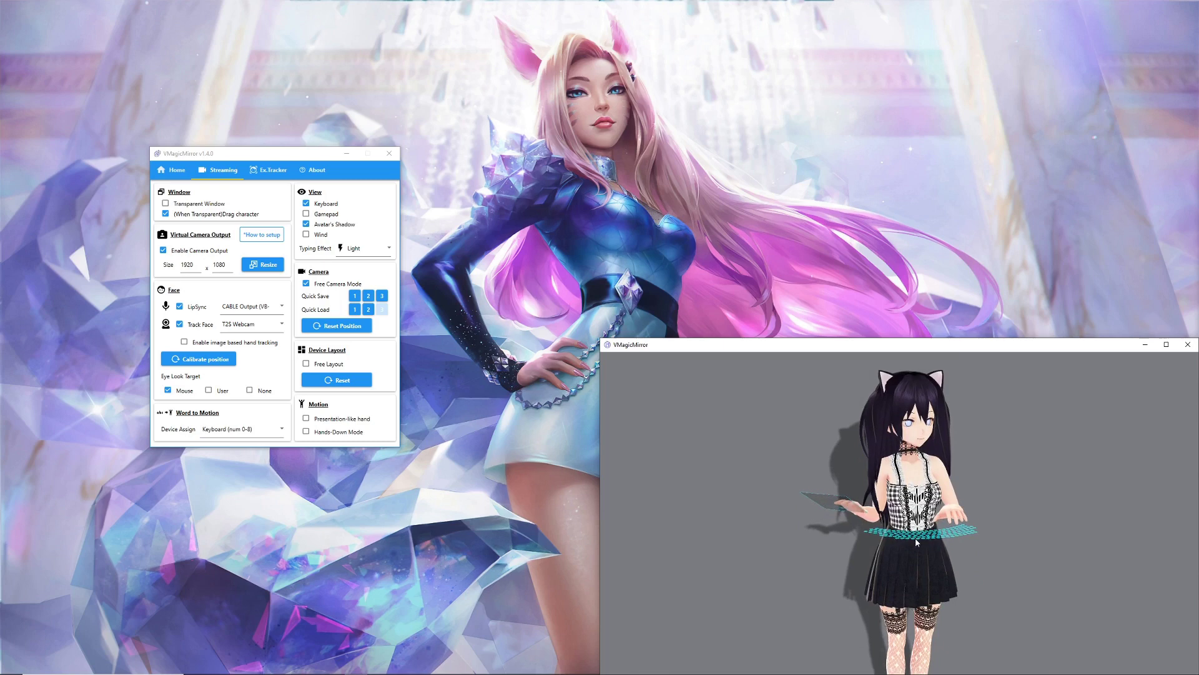
scroll(916, 537, down, 3)
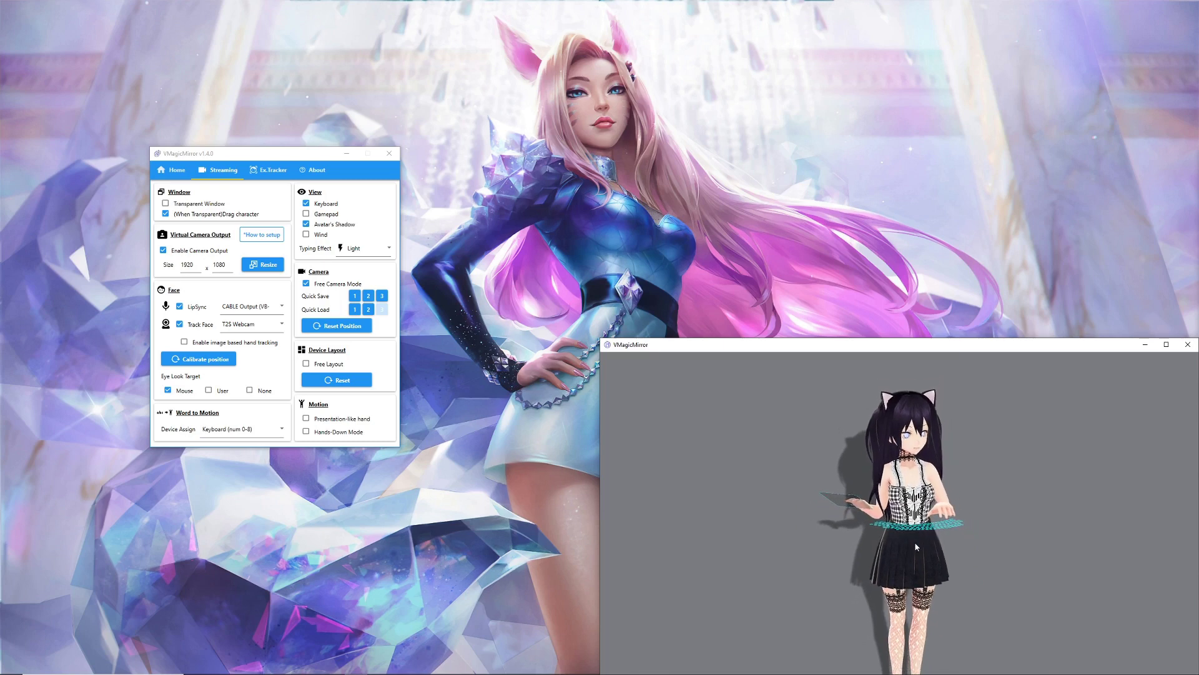
middle_drag(910, 541, 912, 519)
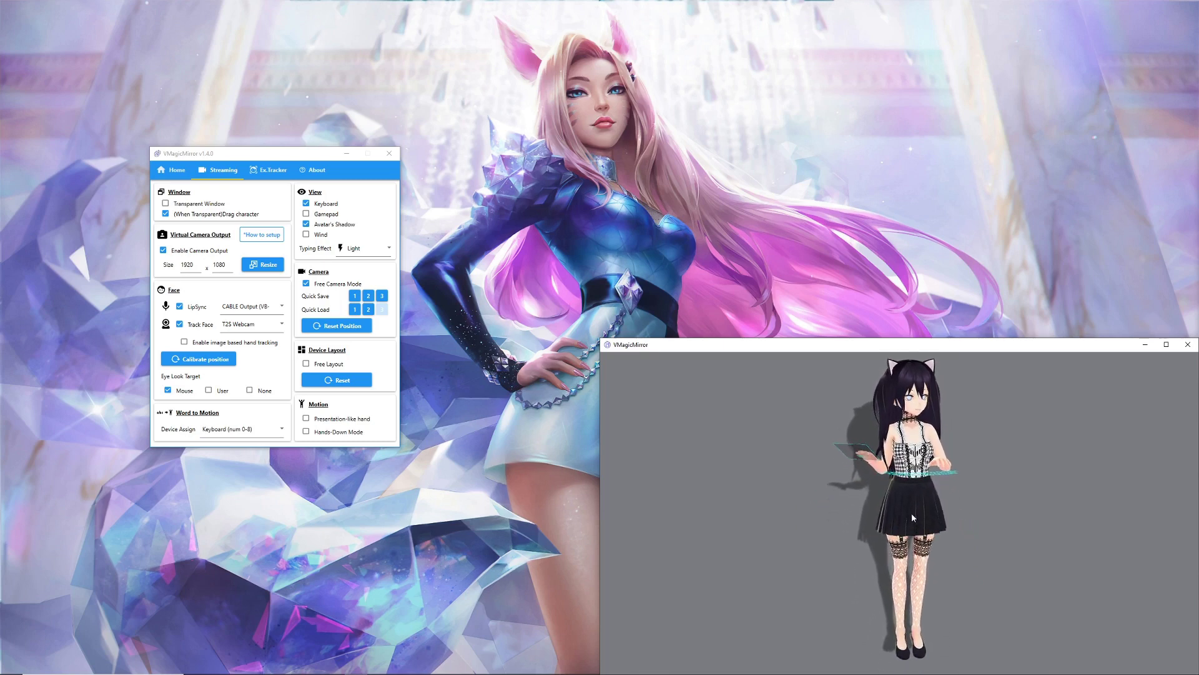
scroll(912, 519, up, 1)
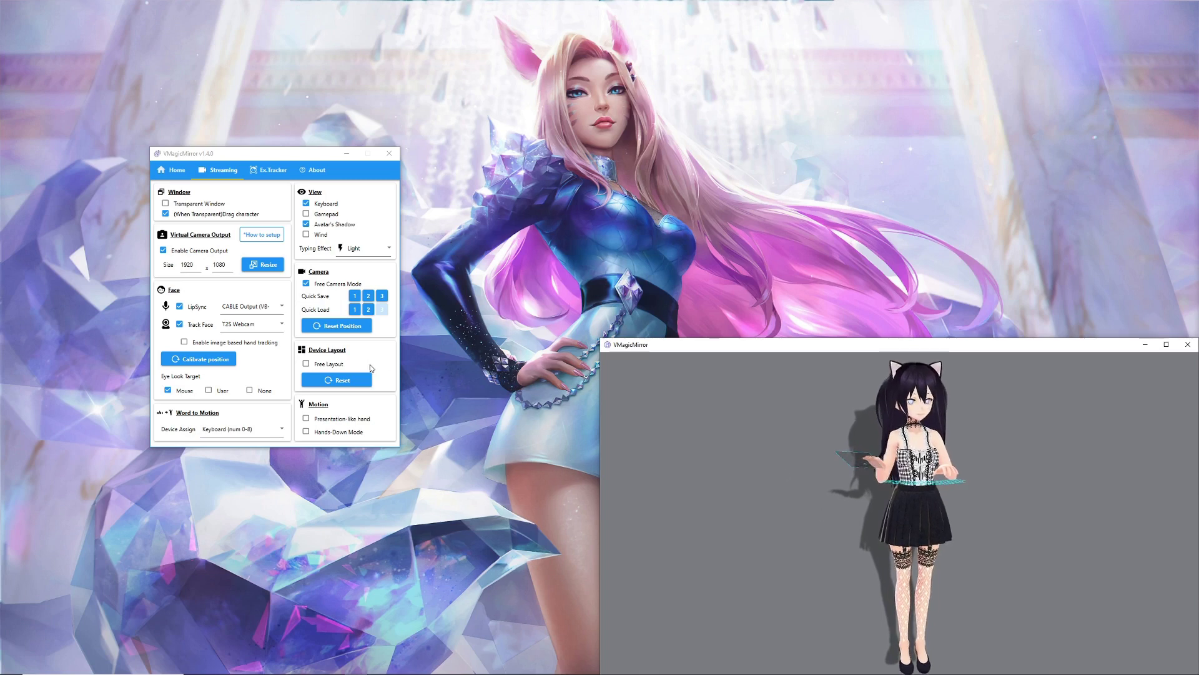
click(380, 297)
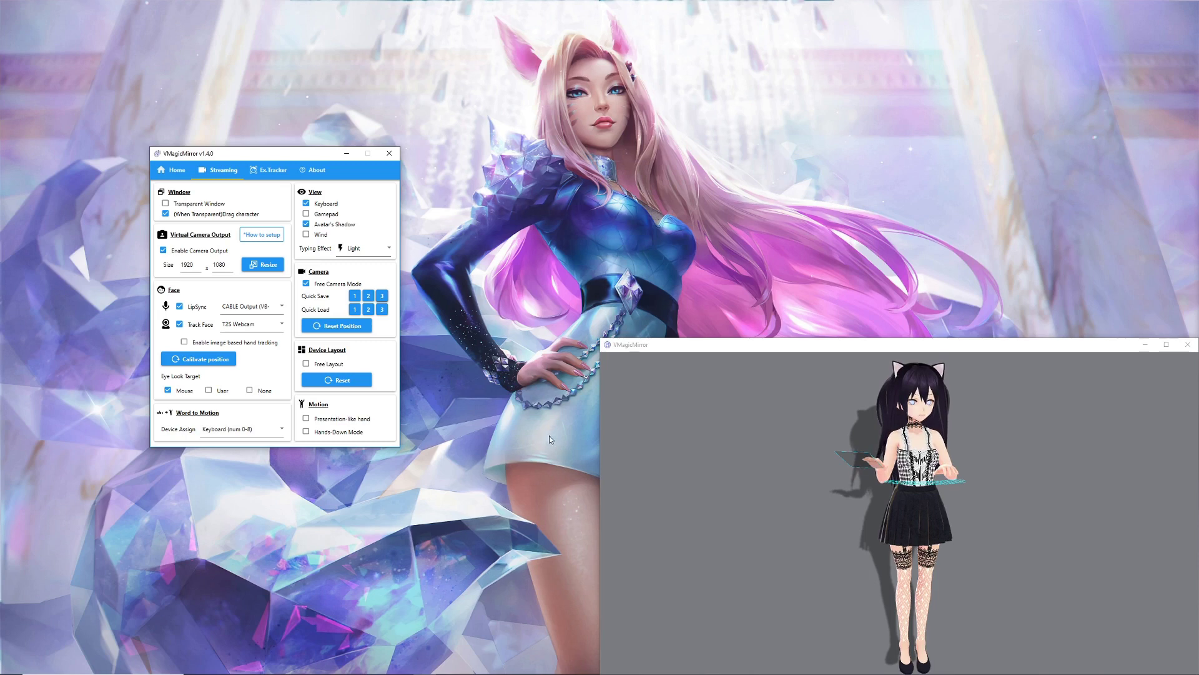
Load the saved camera views 1, 2 and 3 one after another to compare them
click(353, 310)
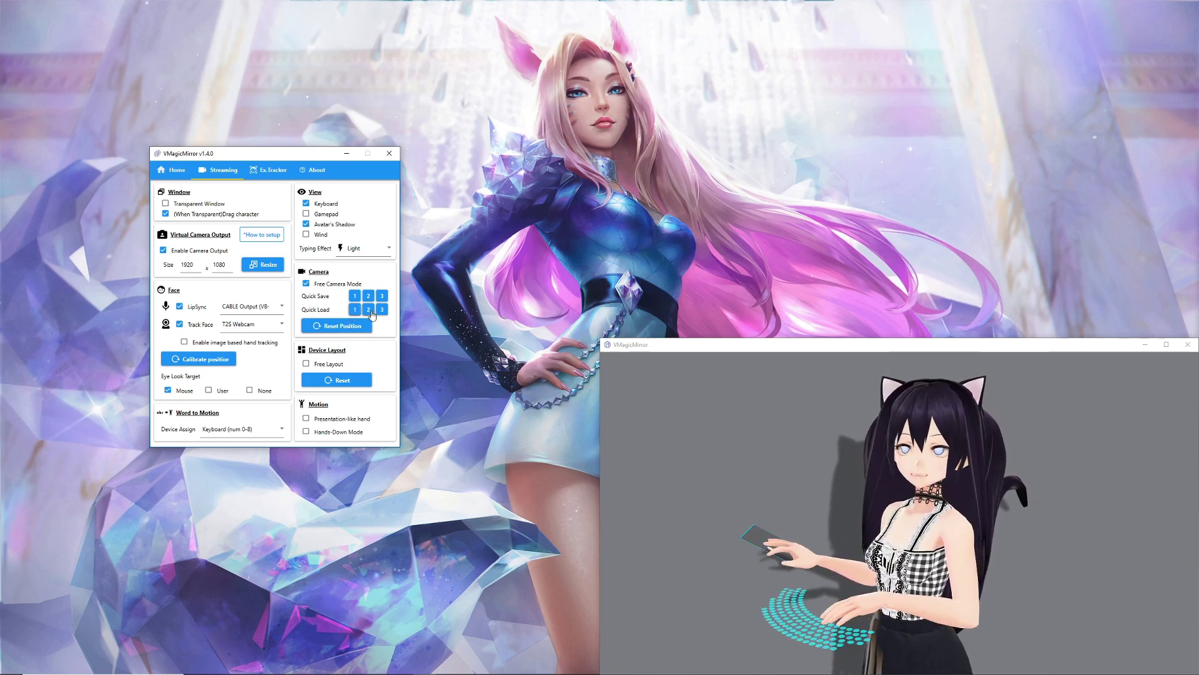
click(369, 311)
click(383, 310)
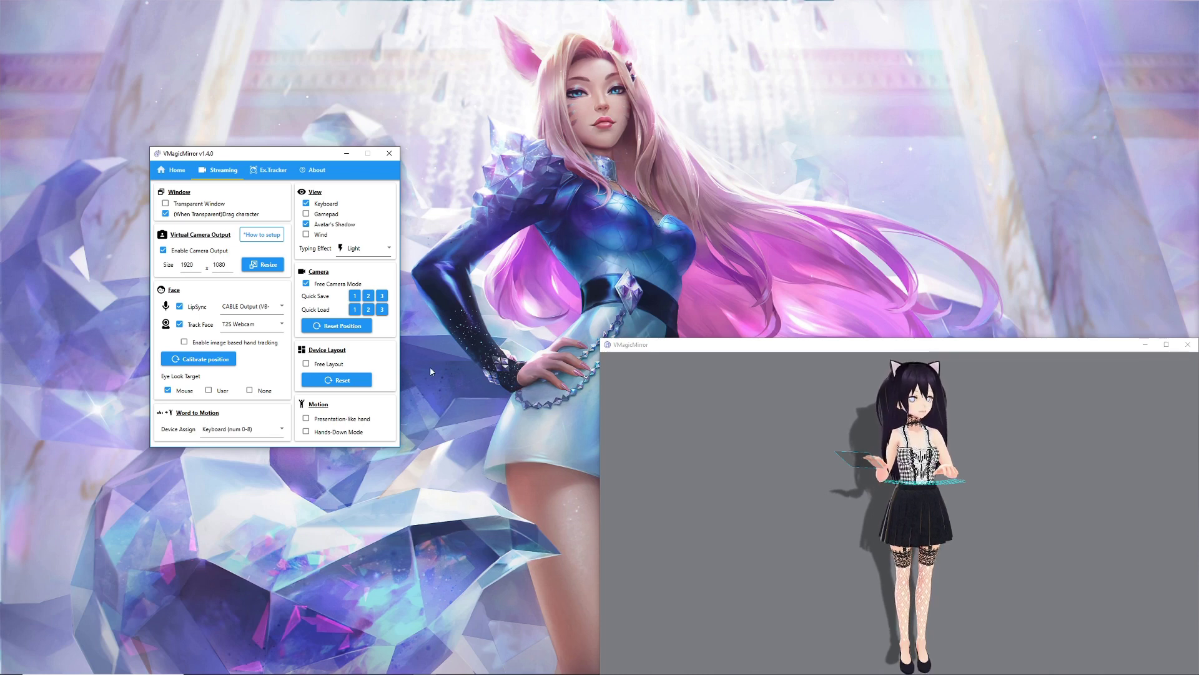
Reset the camera position and adjust the sizes to the loaded VRM, returning to the streaming settings
click(343, 326)
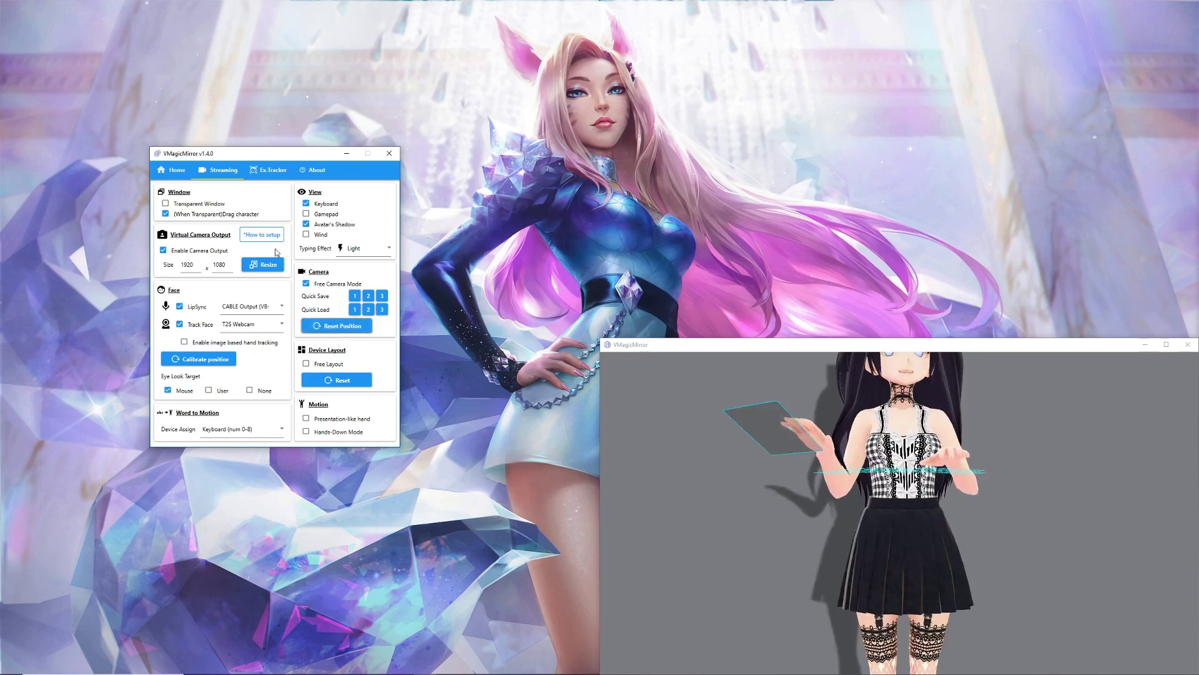
click(177, 170)
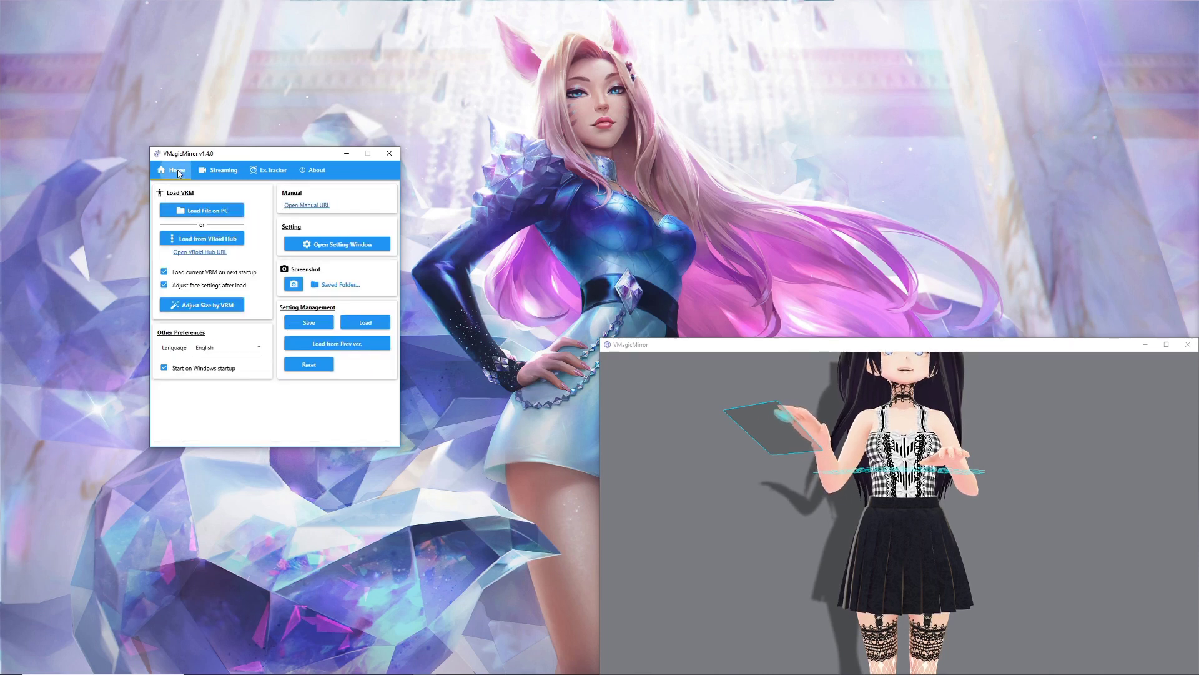
click(220, 307)
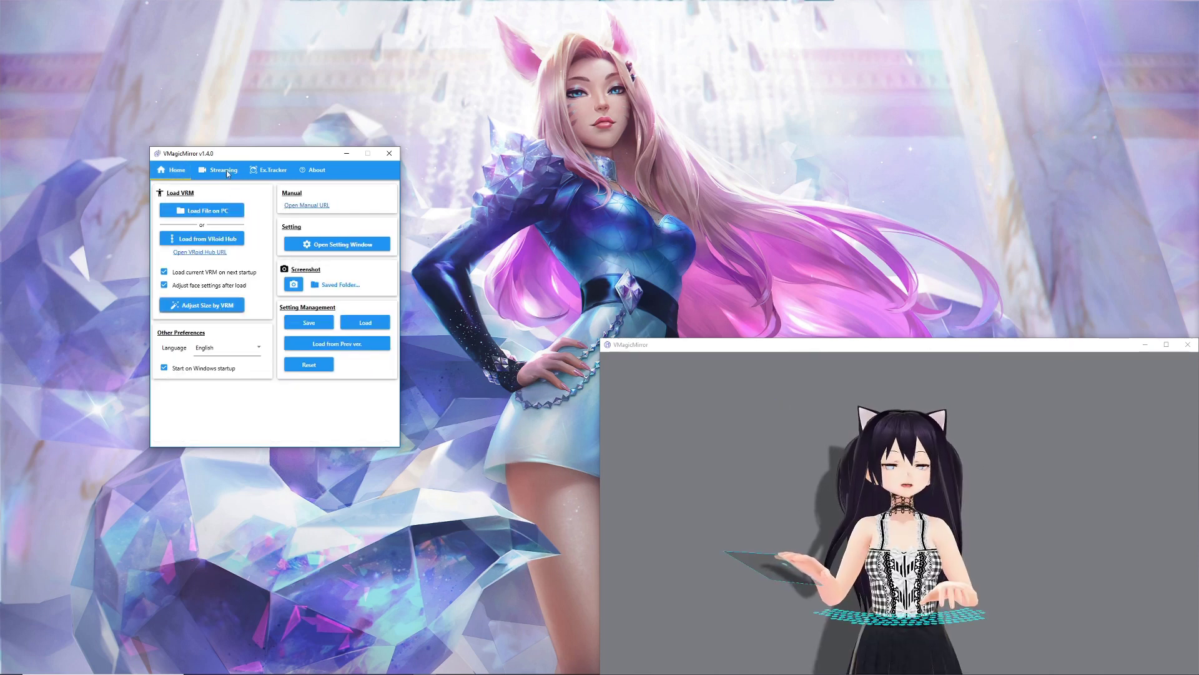
click(224, 169)
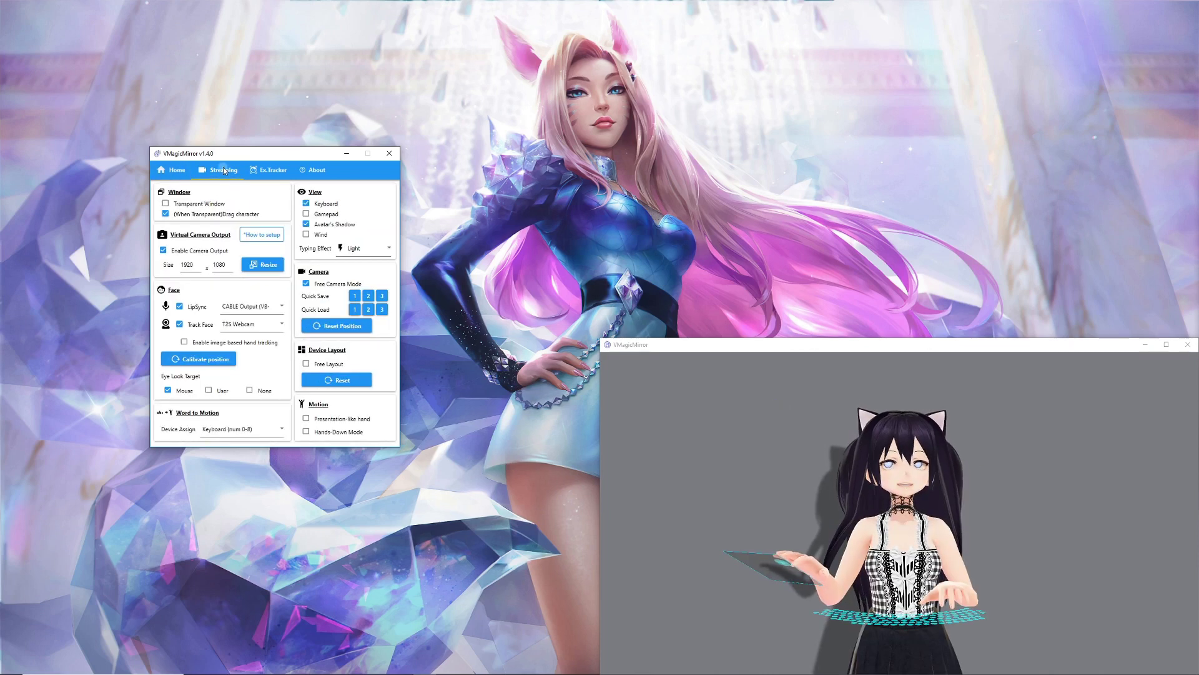
Preview the Free Layout device handles from the side, turn Free Layout off, and return to the full-body camera view
click(306, 363)
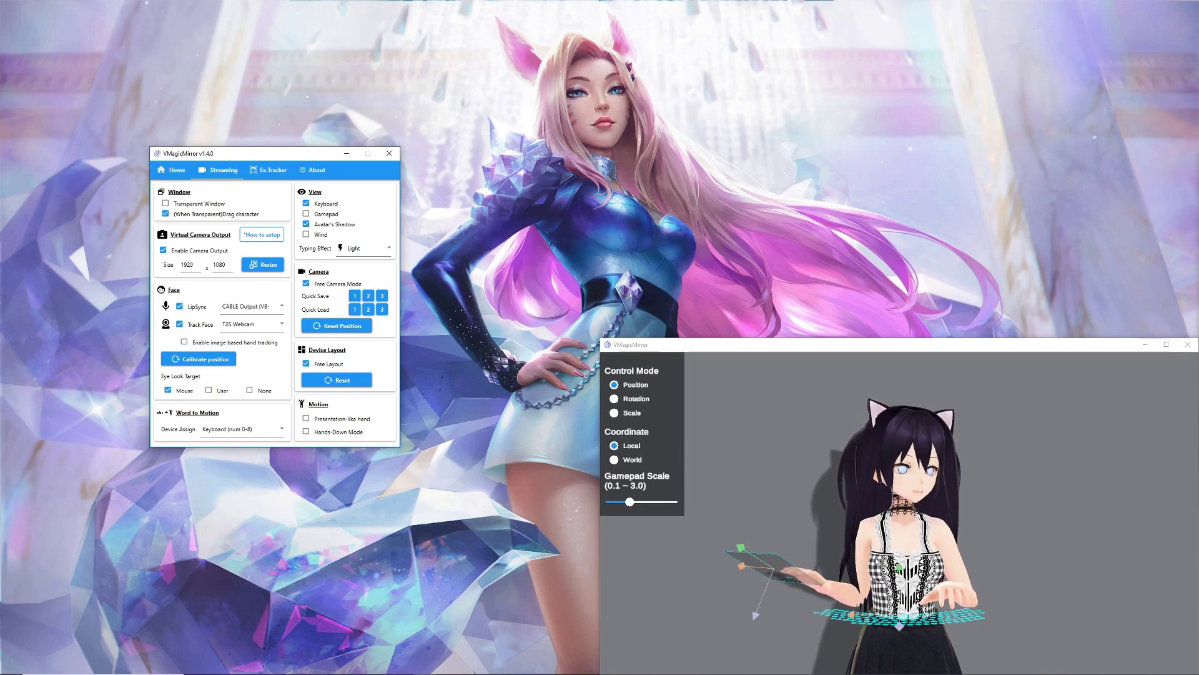
right_drag(893, 556, 966, 558)
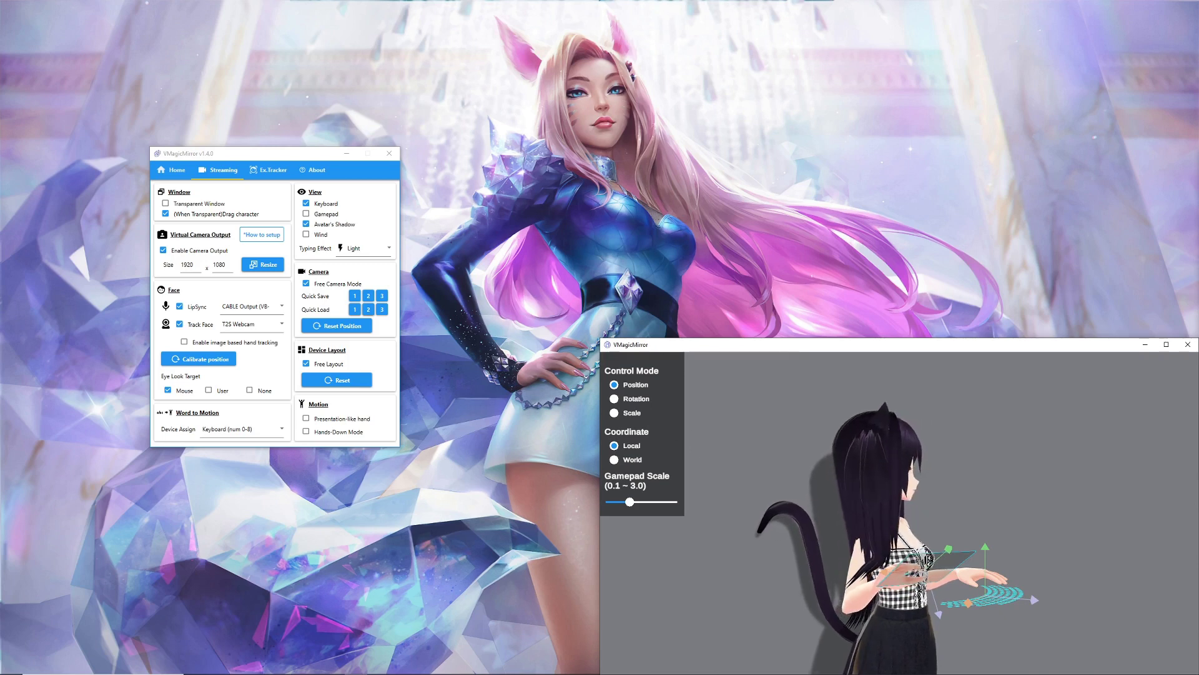
click(306, 363)
click(349, 326)
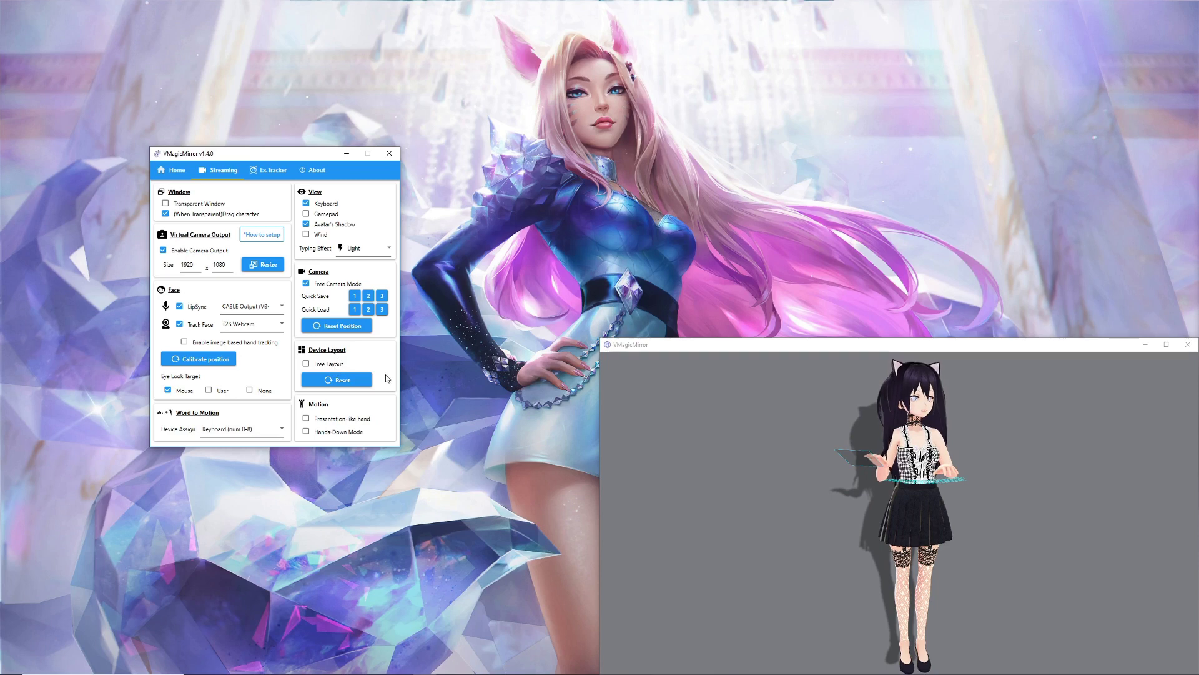
Turn on Free Layout and move the virtual keyboard down to the avatar's thighs, checking it from the side
click(306, 363)
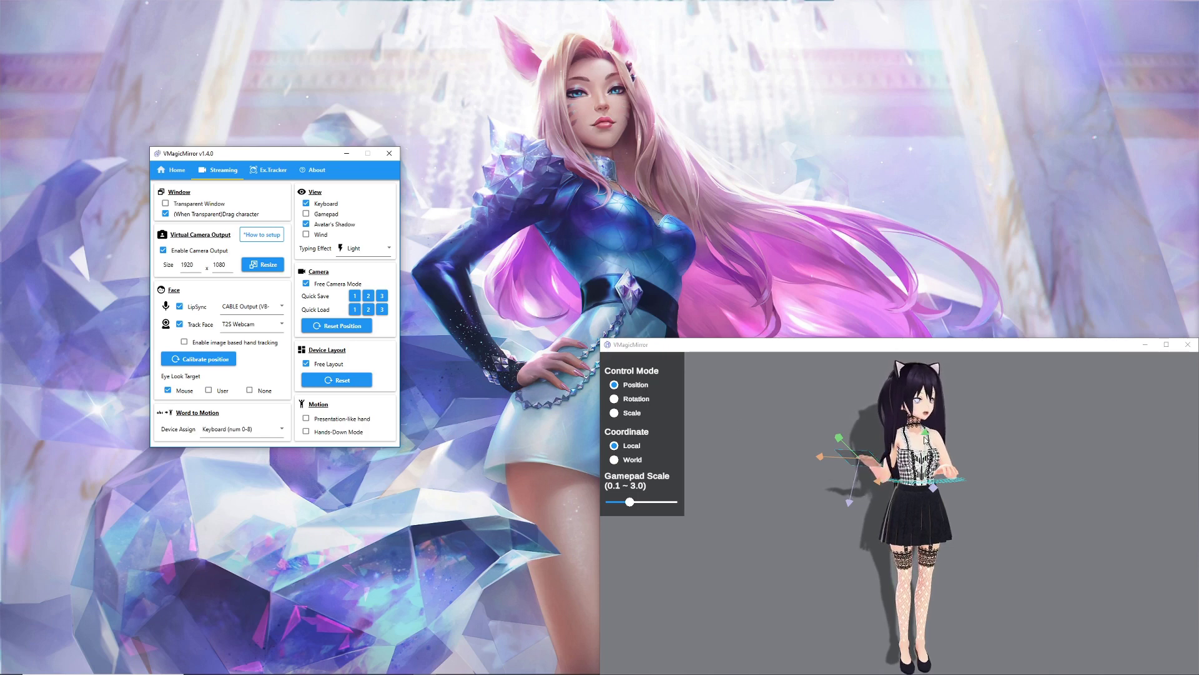
drag(925, 439, 830, 562)
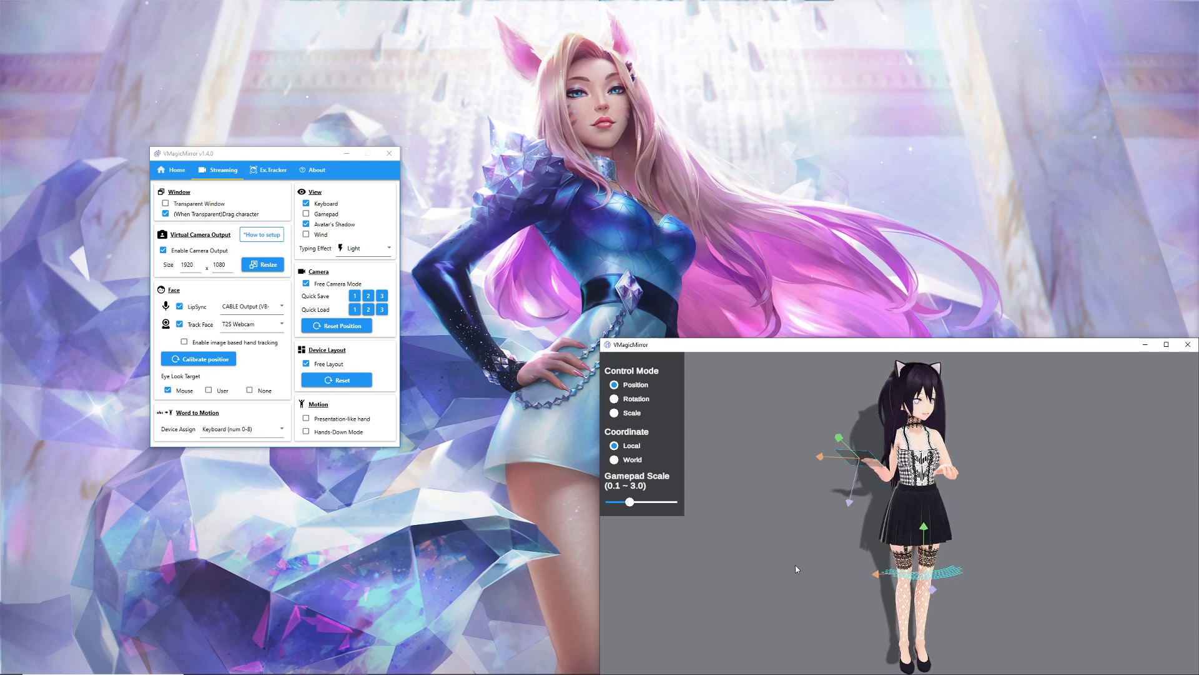
right_drag(797, 569, 875, 526)
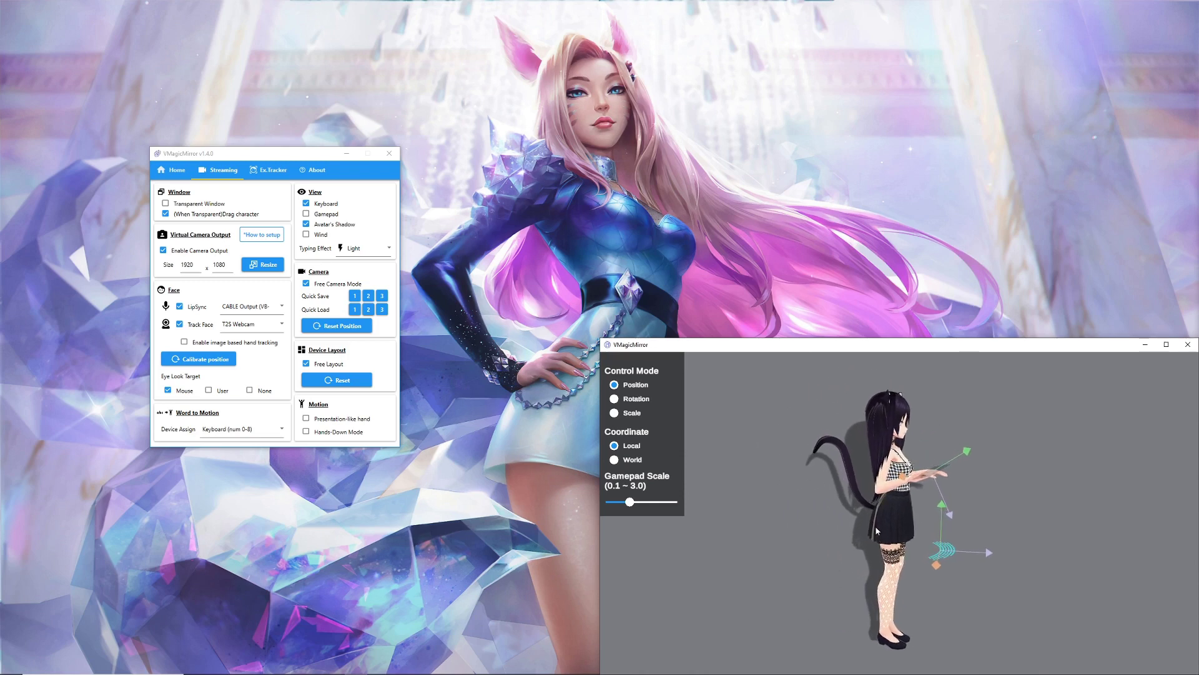
Rotate the device pad under the avatar's raised hand until it is level, and lower it to waist height
click(615, 400)
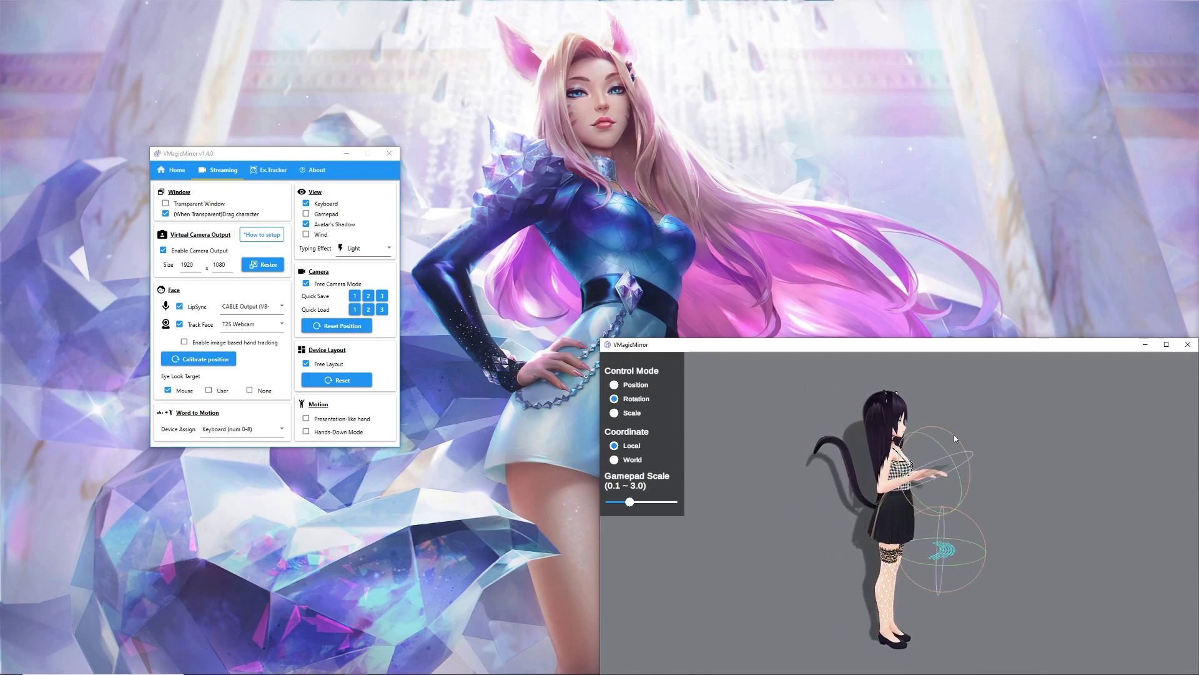
drag(954, 438, 962, 446)
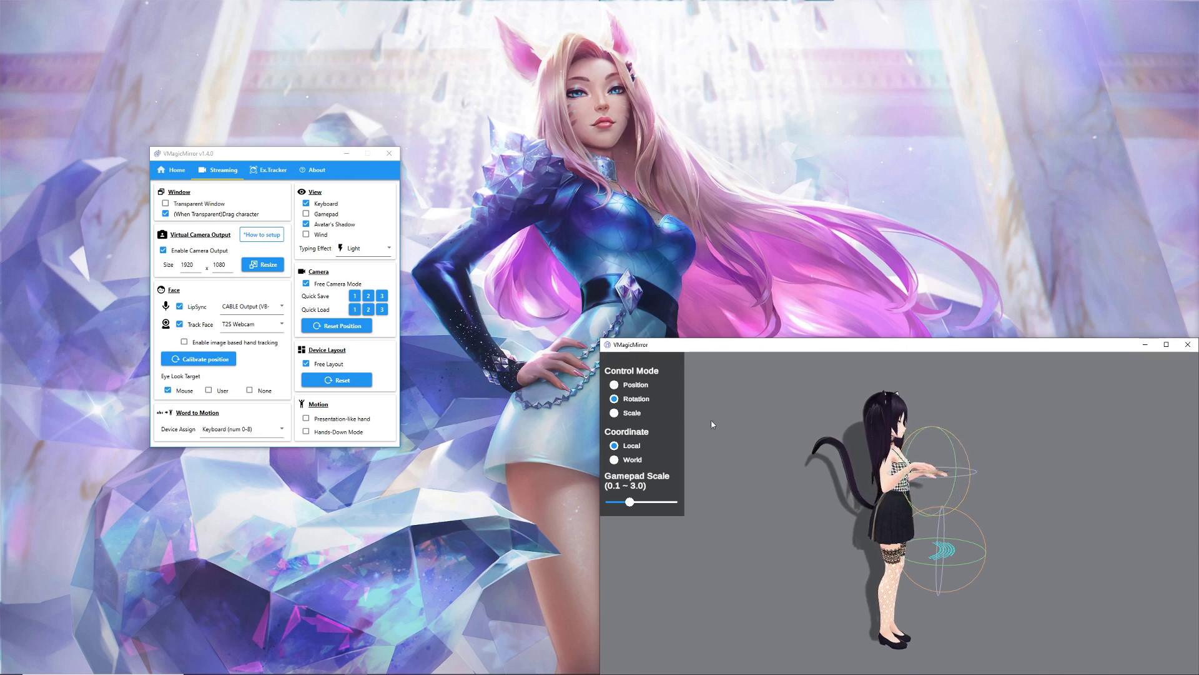
key(w)
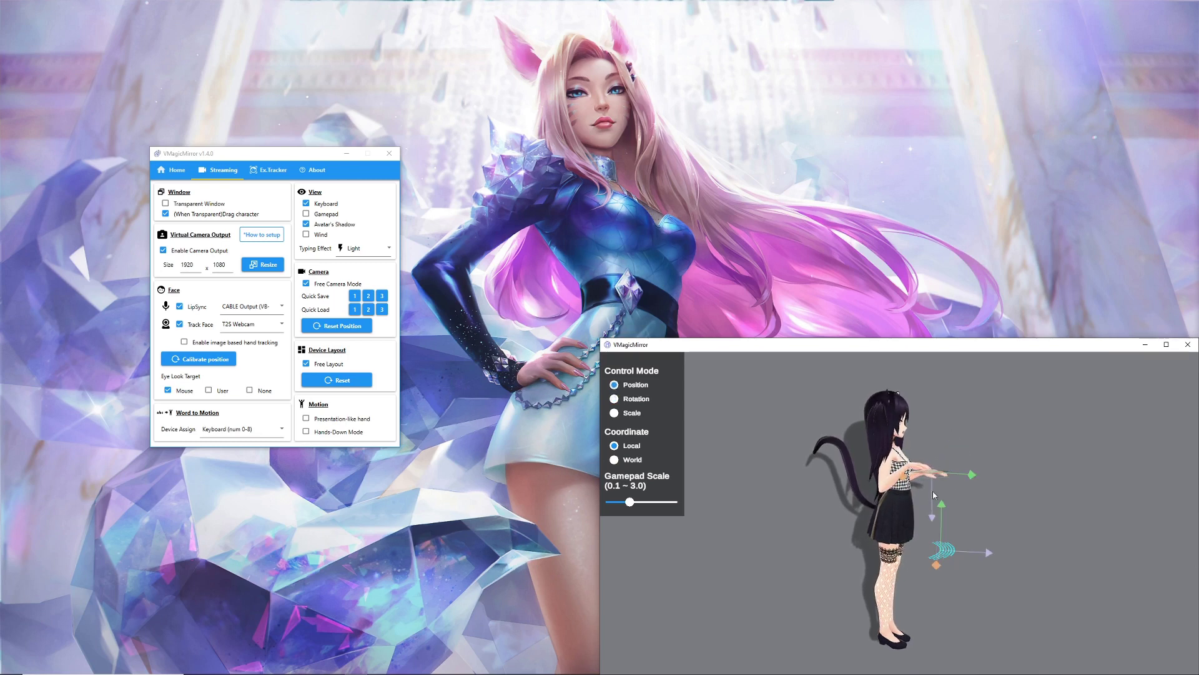
drag(934, 495, 933, 519)
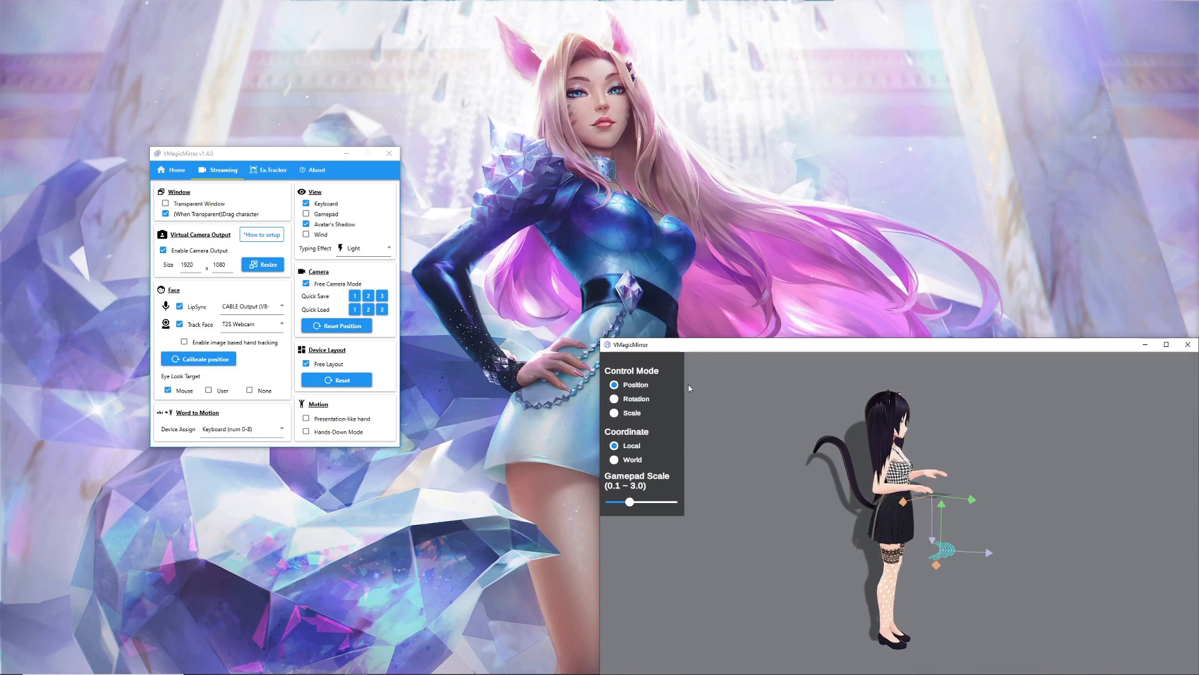
key(e)
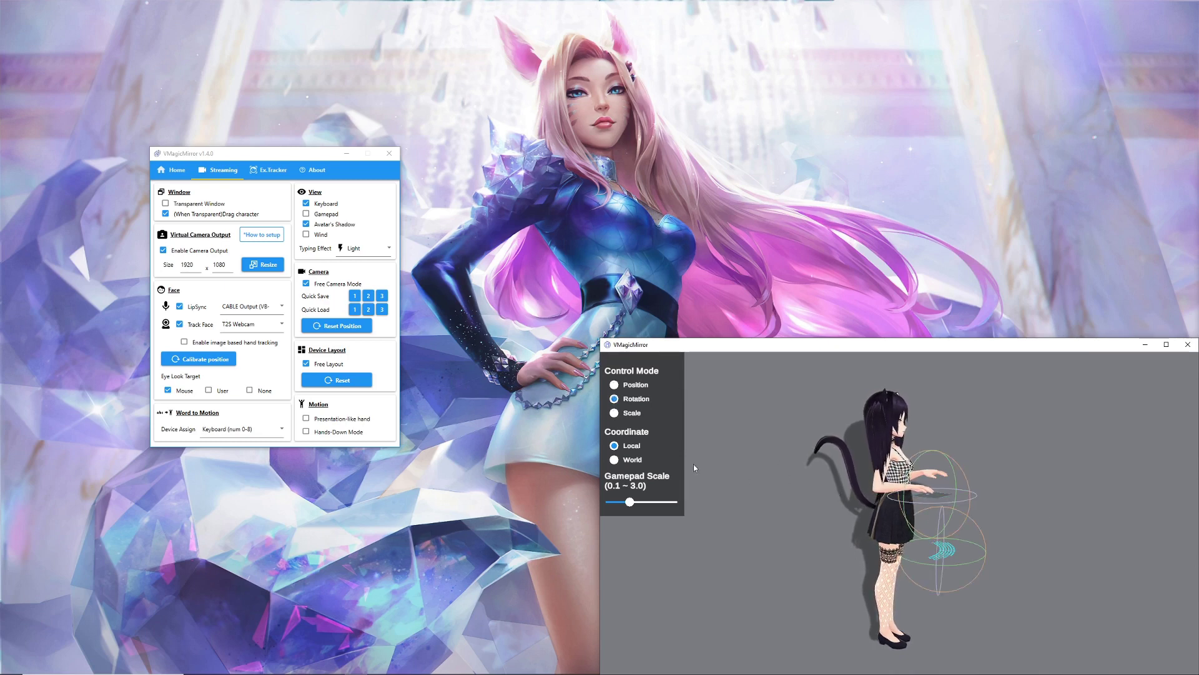
key(w)
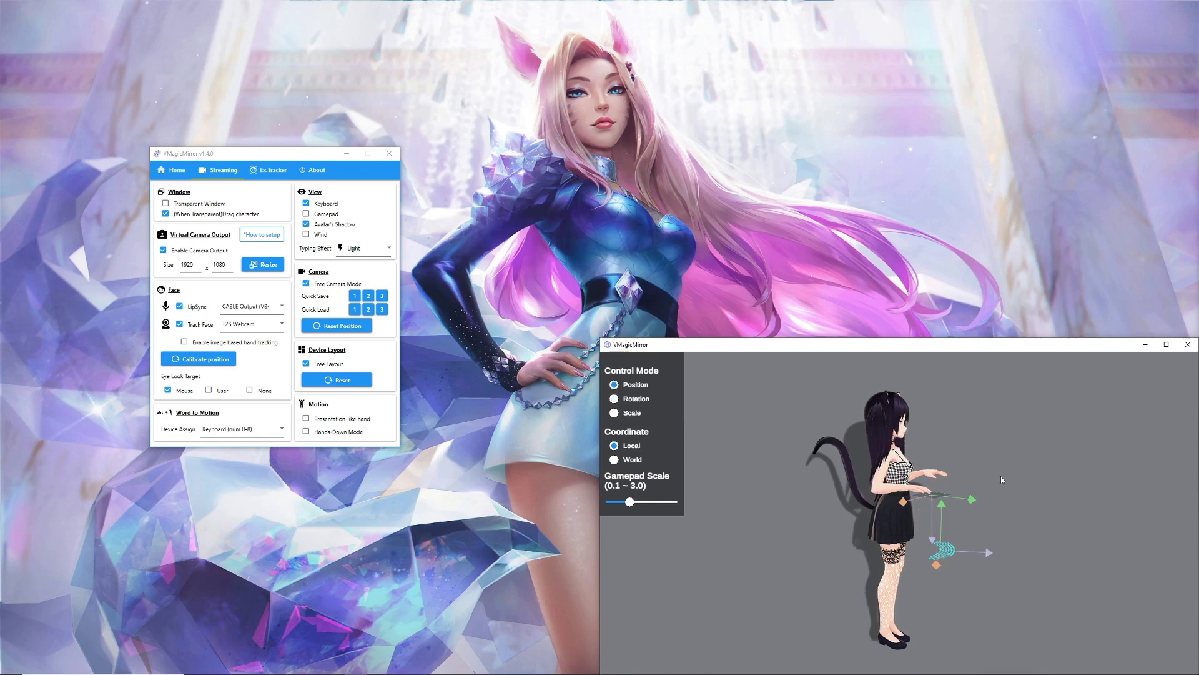
Raise the virtual keyboard from the avatar's thighs to waist height and check both devices up close from the front
right_drag(872, 481, 998, 503)
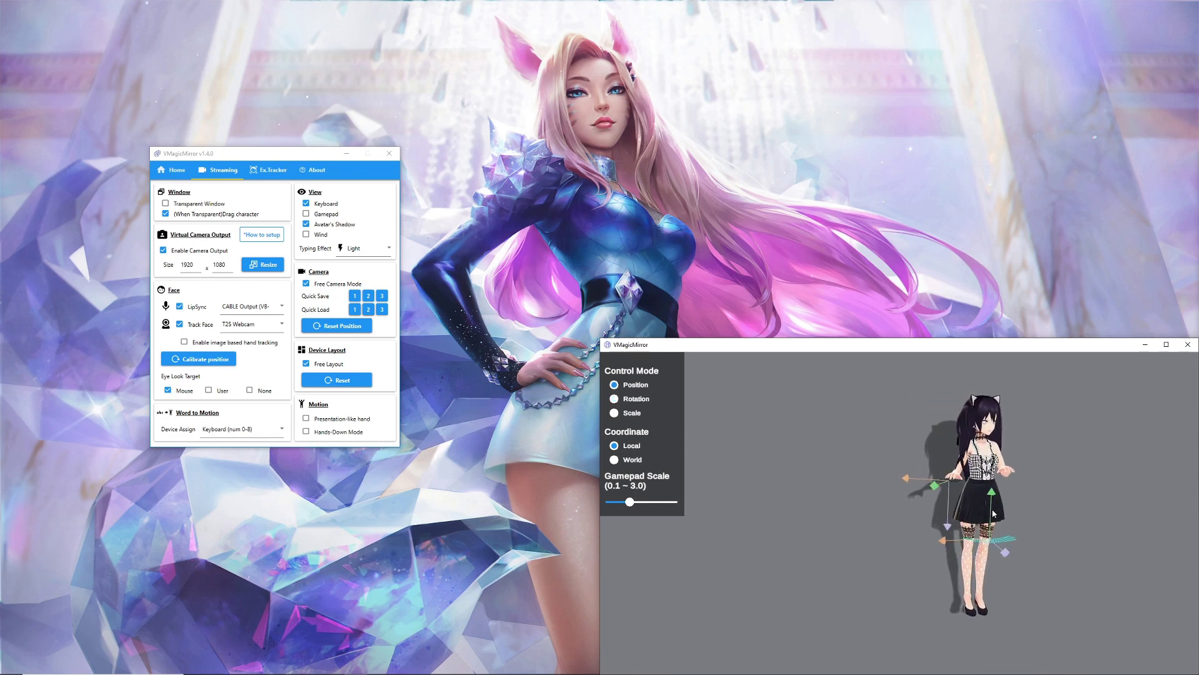
drag(991, 495, 992, 457)
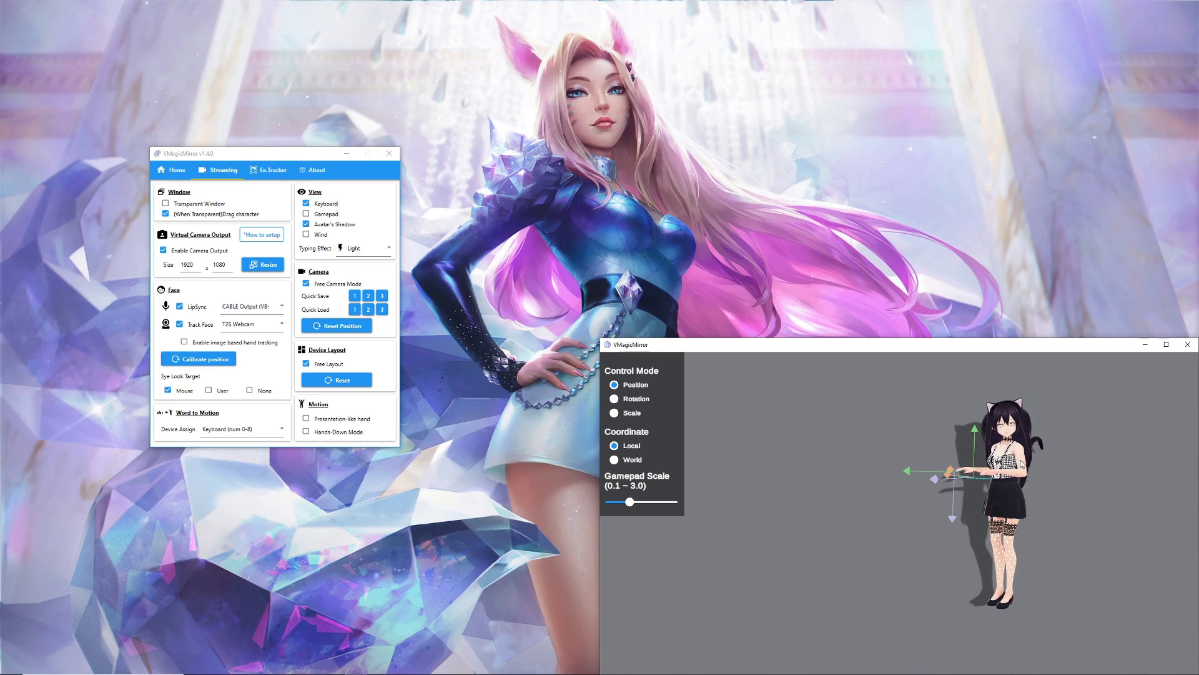
middle_drag(974, 478, 962, 482)
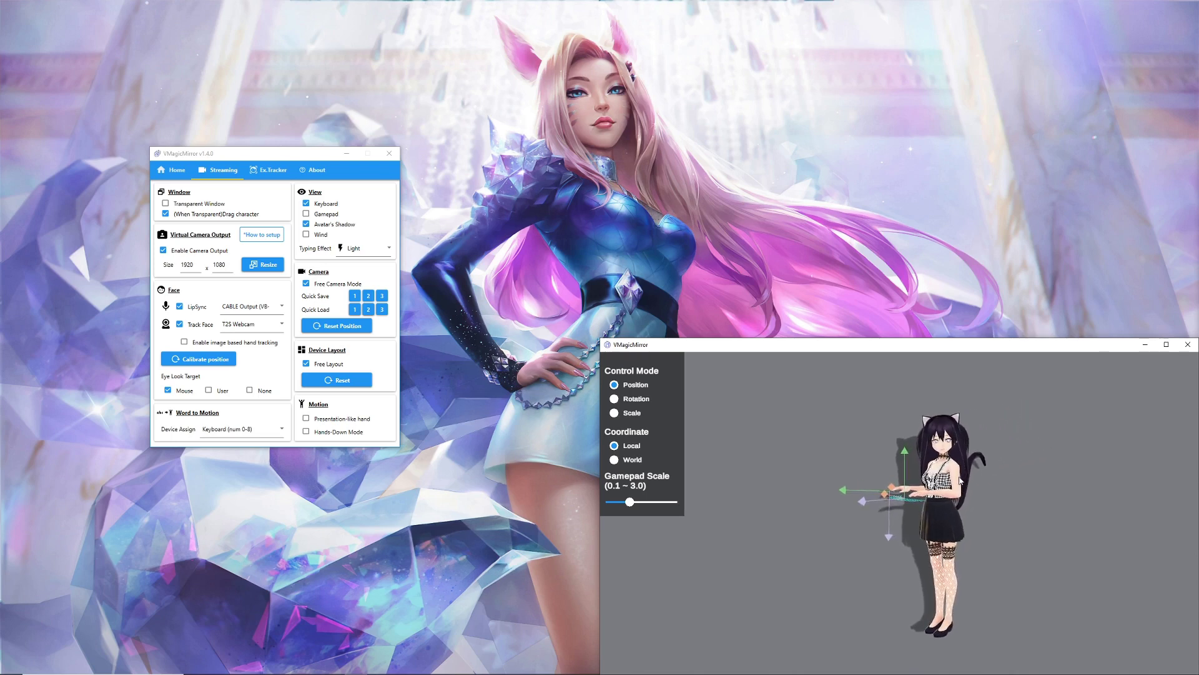
scroll(962, 480, up, 1)
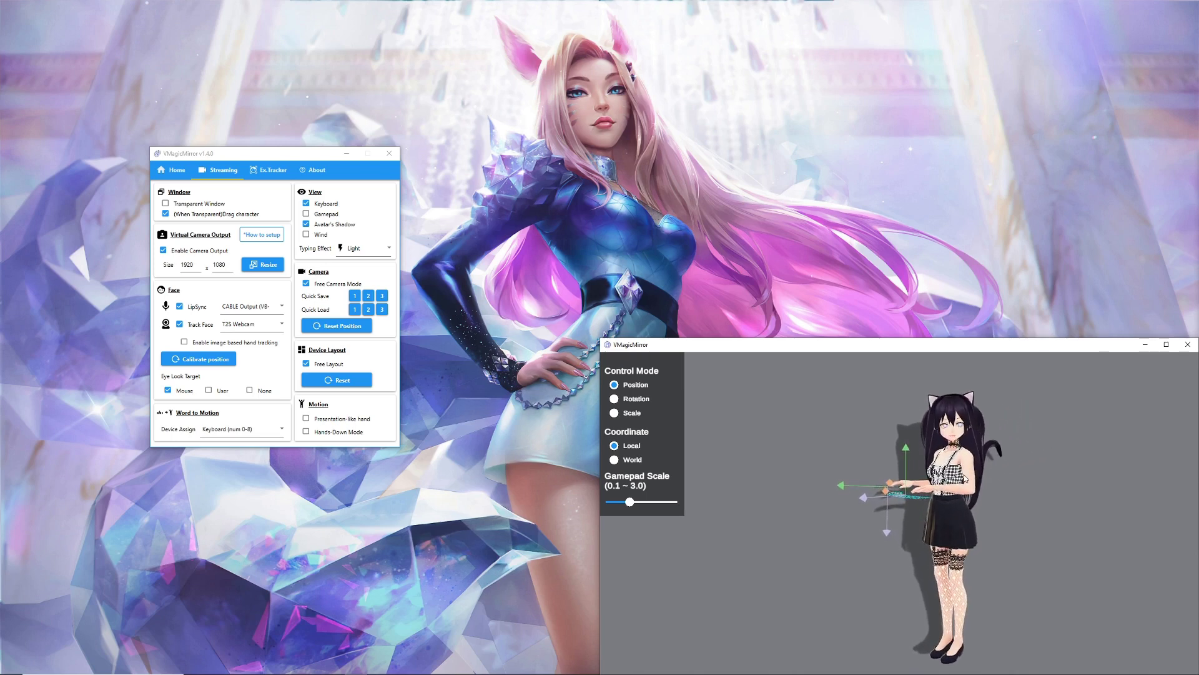
scroll(969, 479, up, 1)
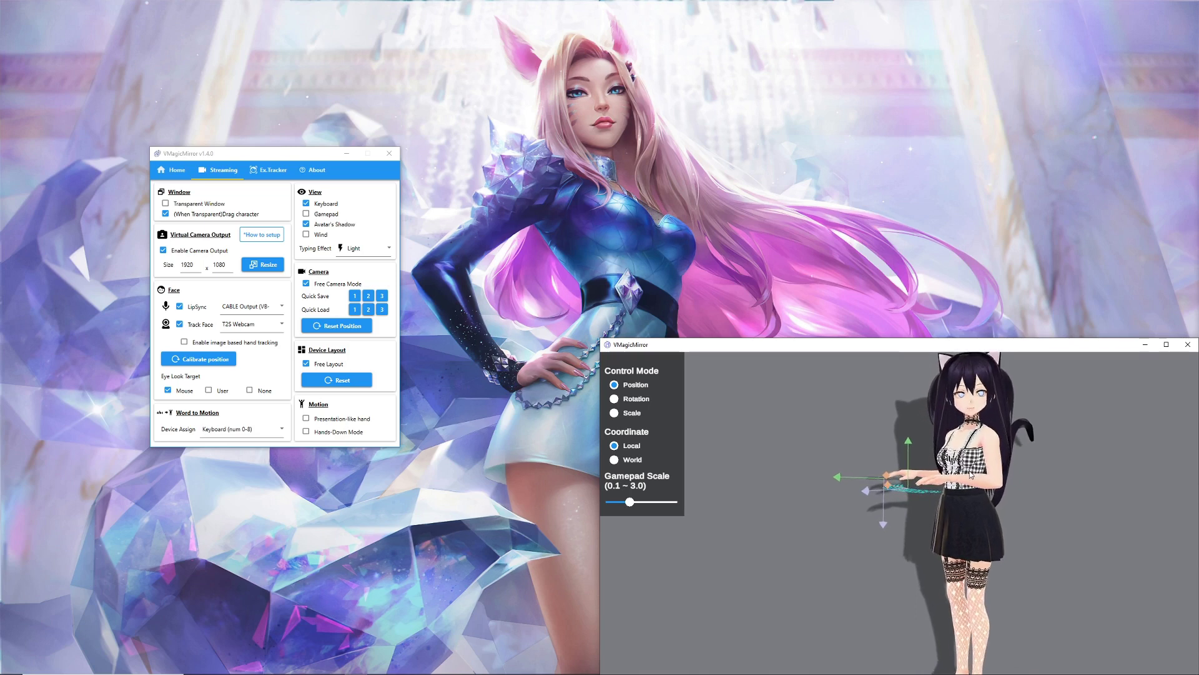
middle_drag(976, 477, 957, 484)
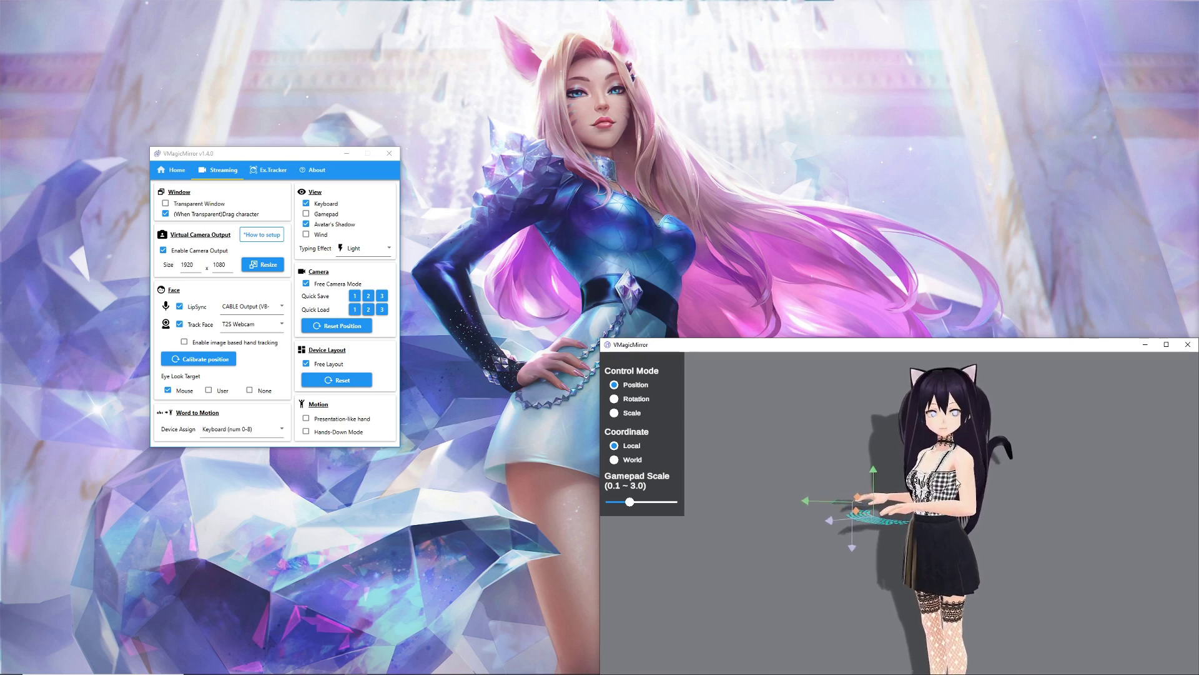
scroll(961, 486, up, 1)
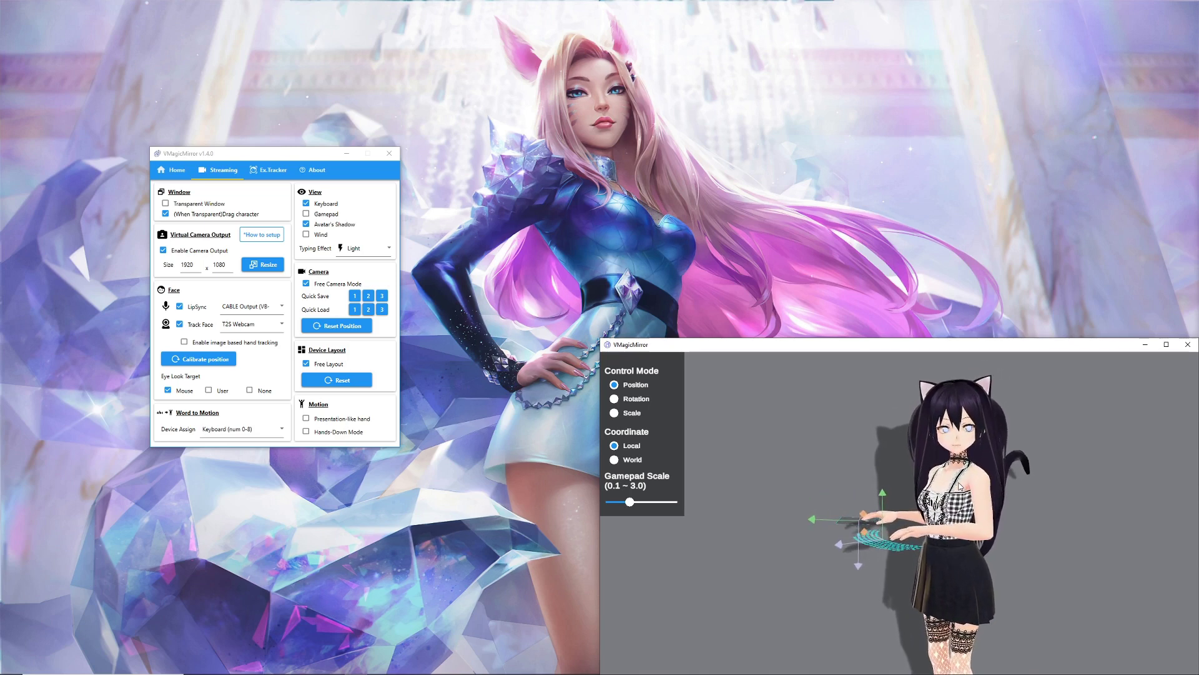
scroll(885, 500, up, 1)
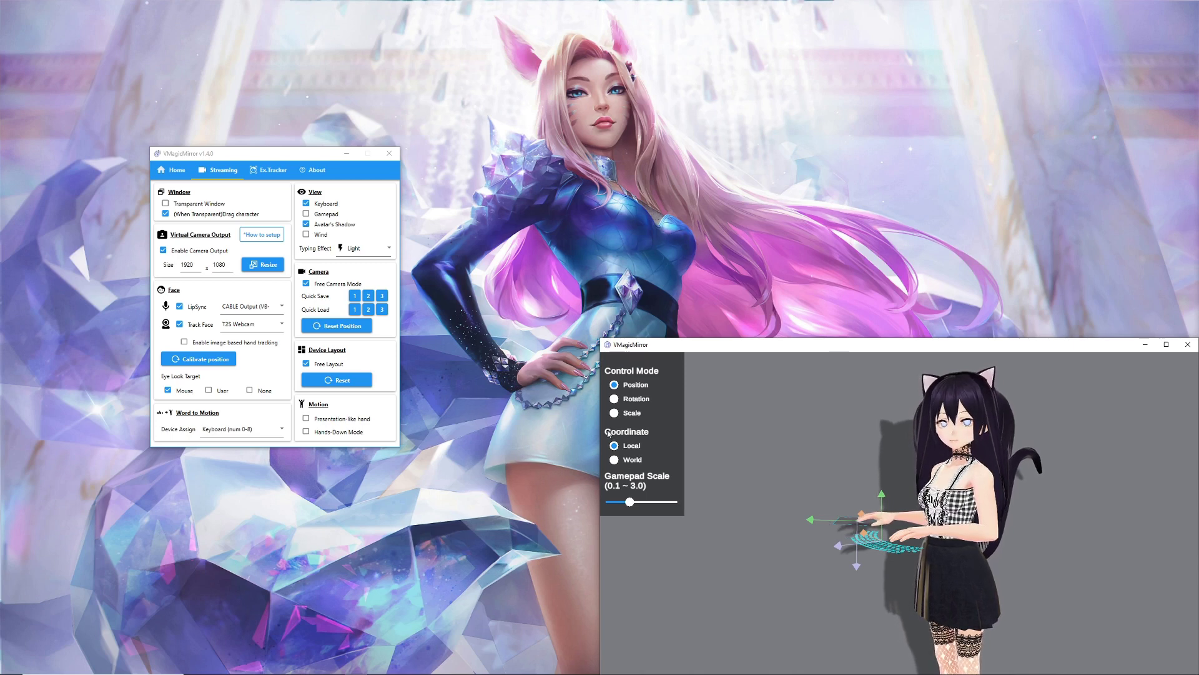
Turn off Free Layout, enable Hands-Down Mode, and show the virtual keyboard again
click(306, 364)
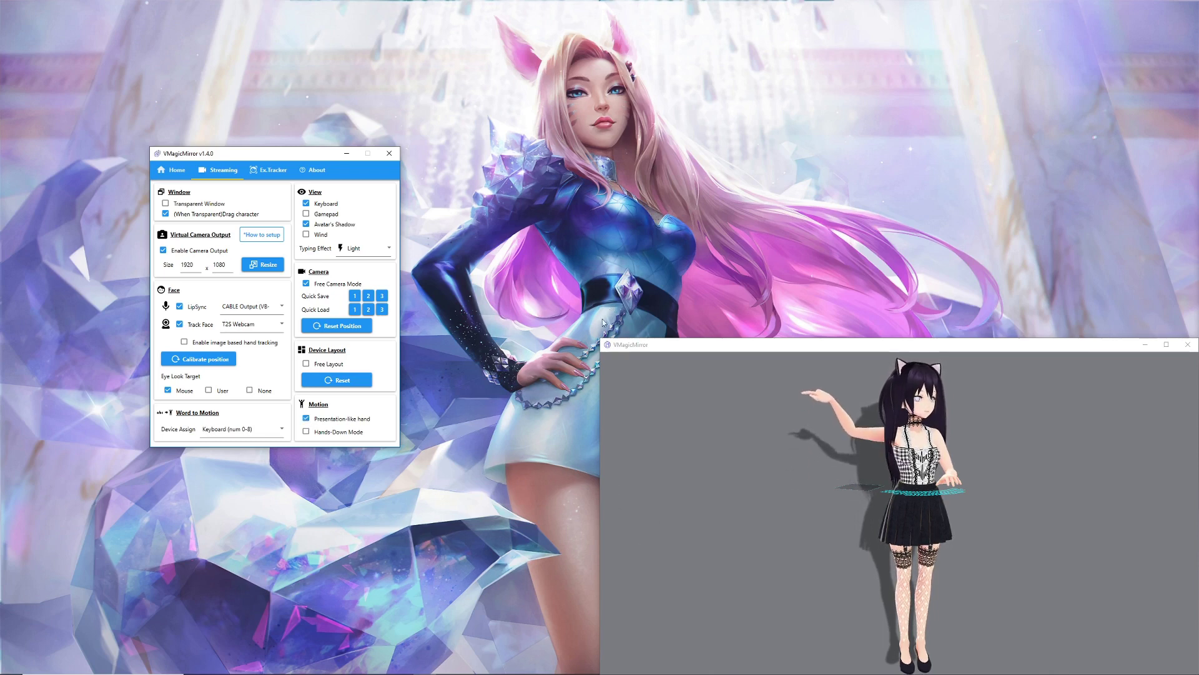
click(306, 432)
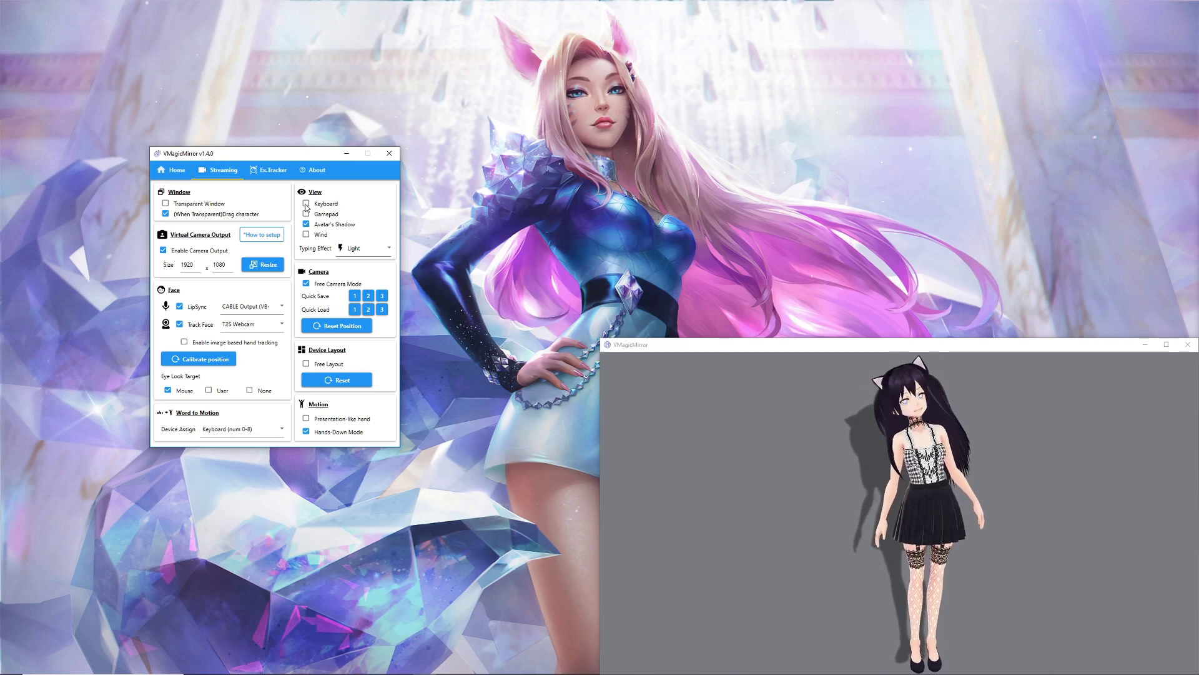
click(306, 203)
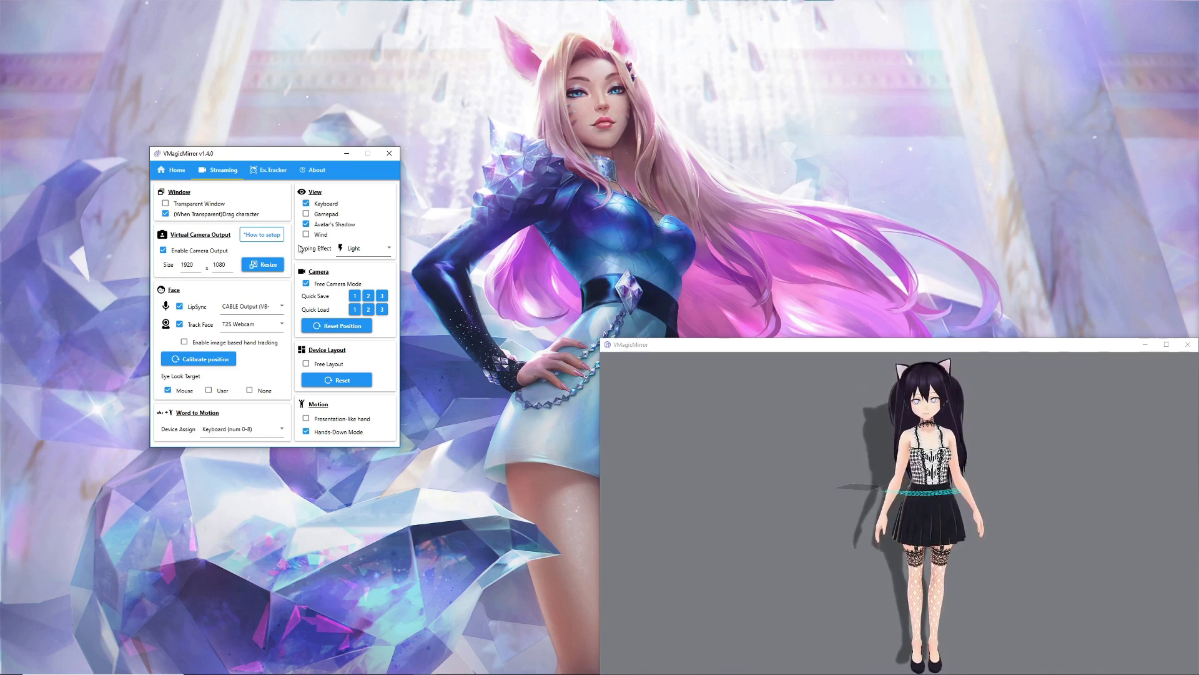
Save the current settings over the existing VMM Tutorial.vmm file, minimizing the avatar window that covers the save dialog
click(176, 169)
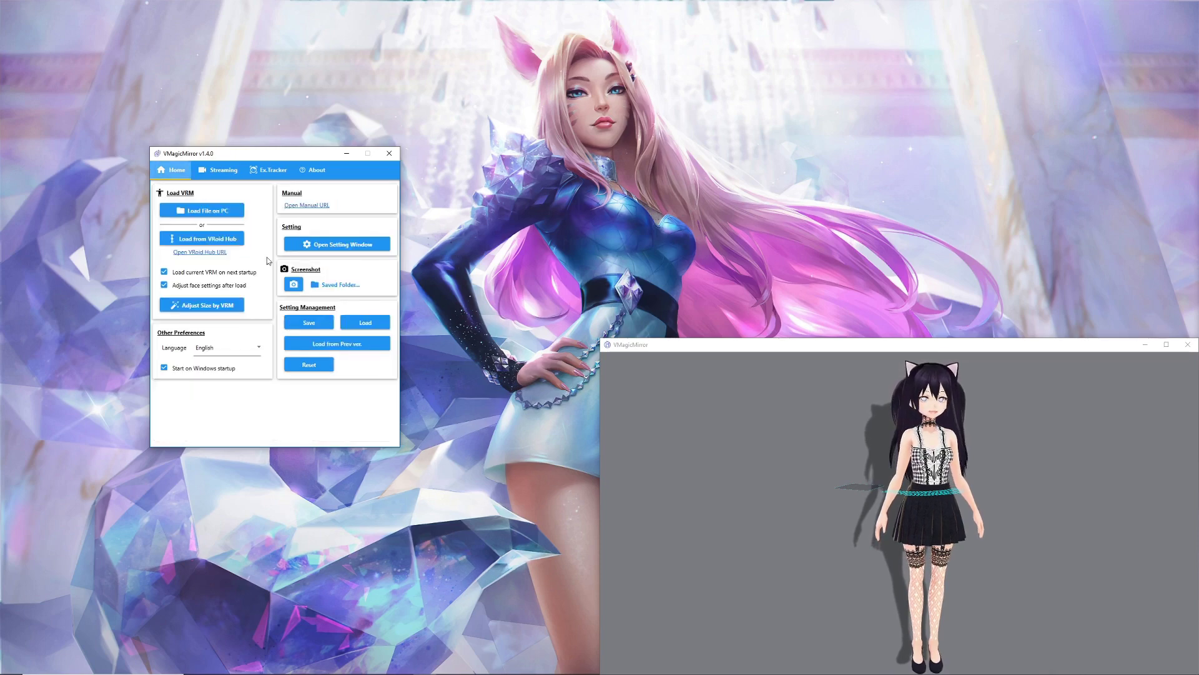
click(309, 329)
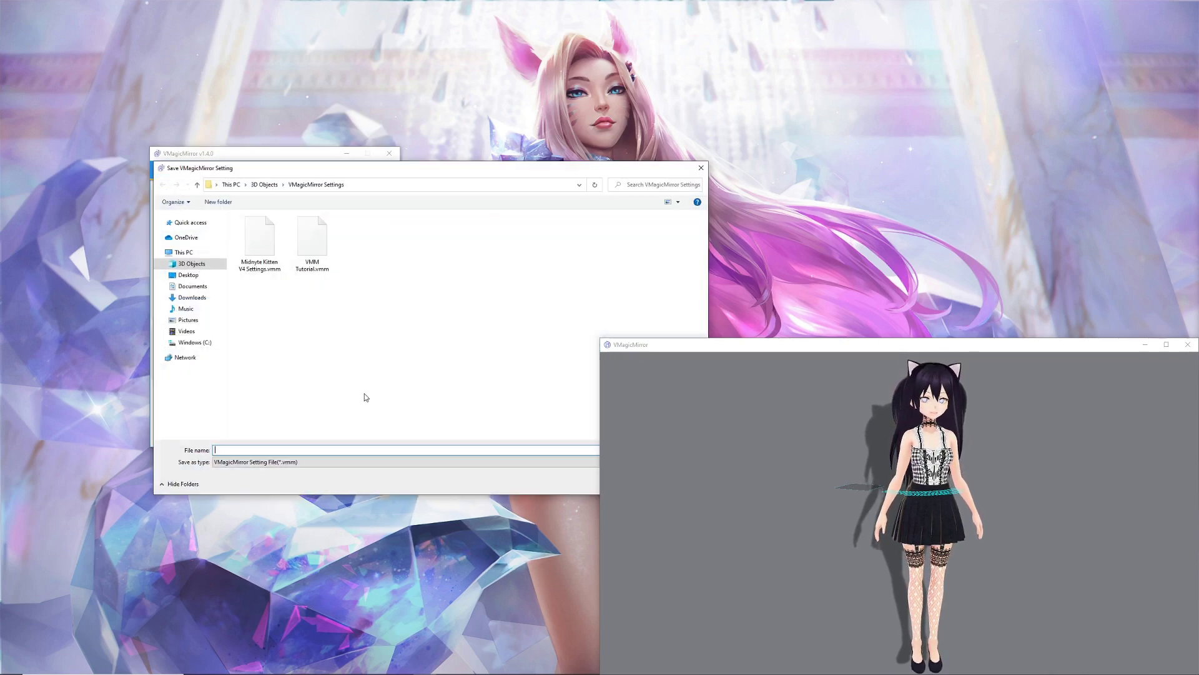
click(313, 243)
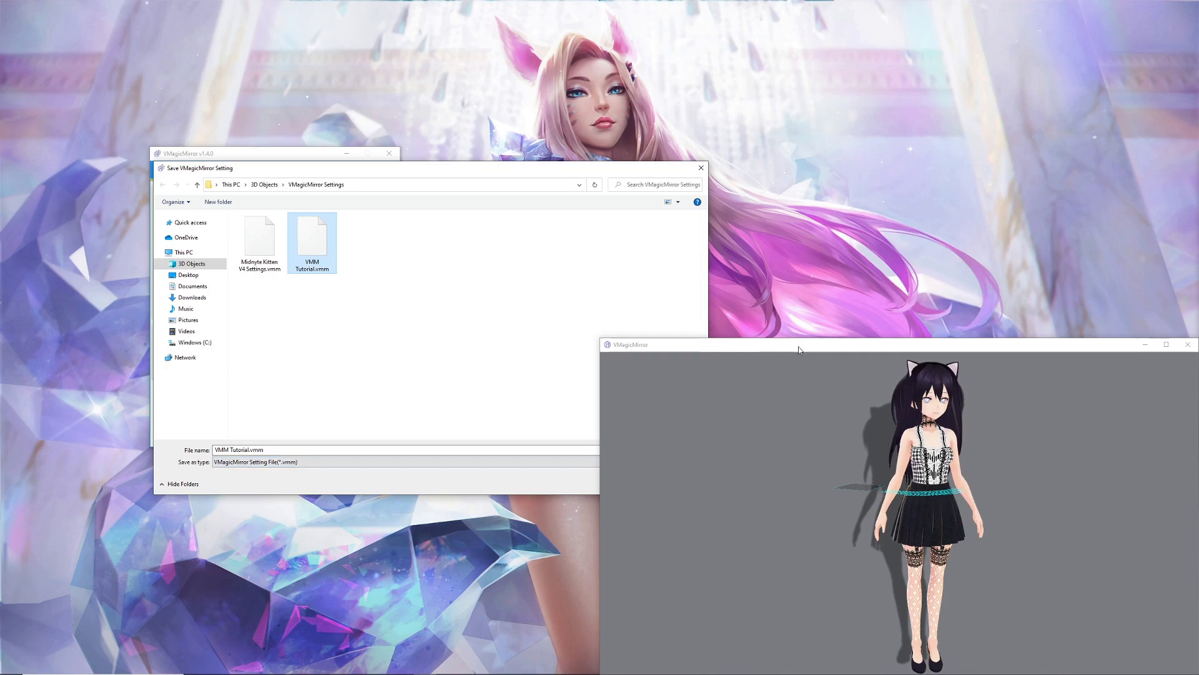
click(1143, 345)
click(632, 483)
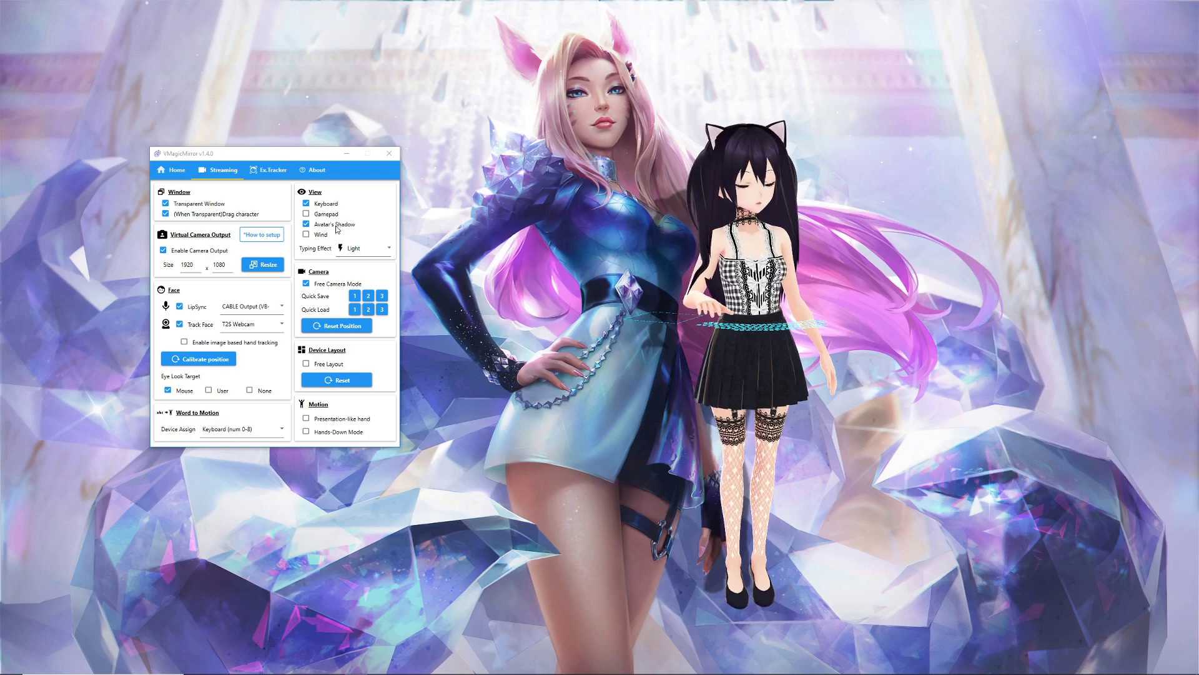
Switch from the streaming settings back to the Home settings
click(164, 175)
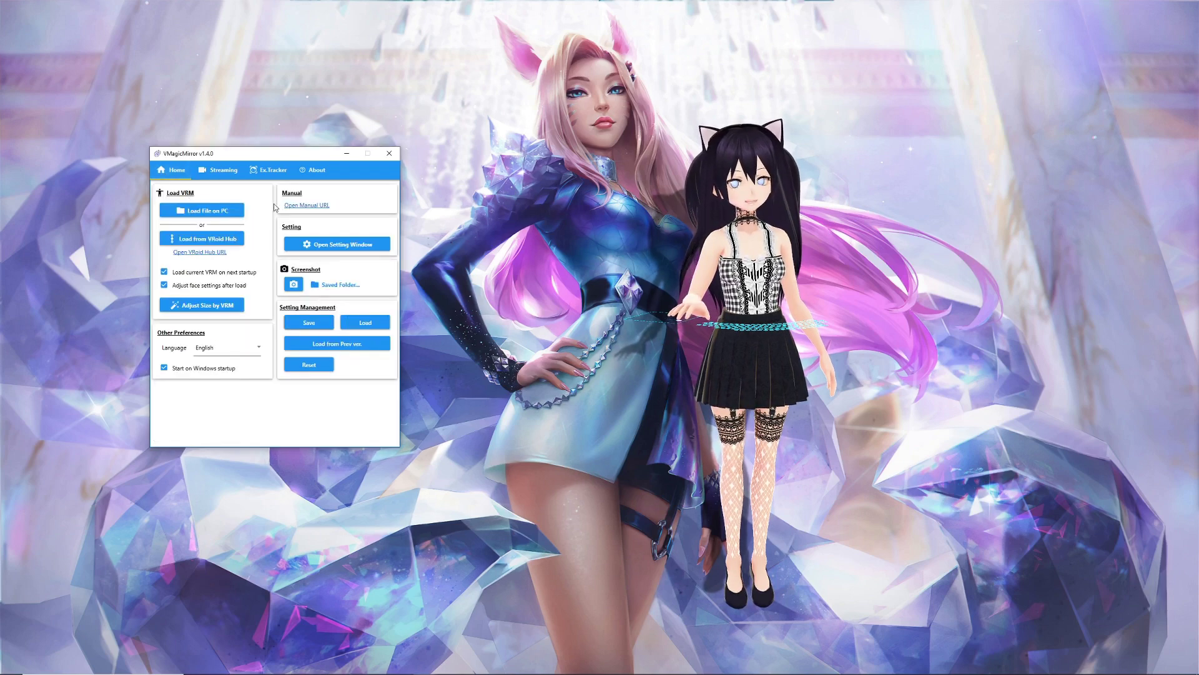